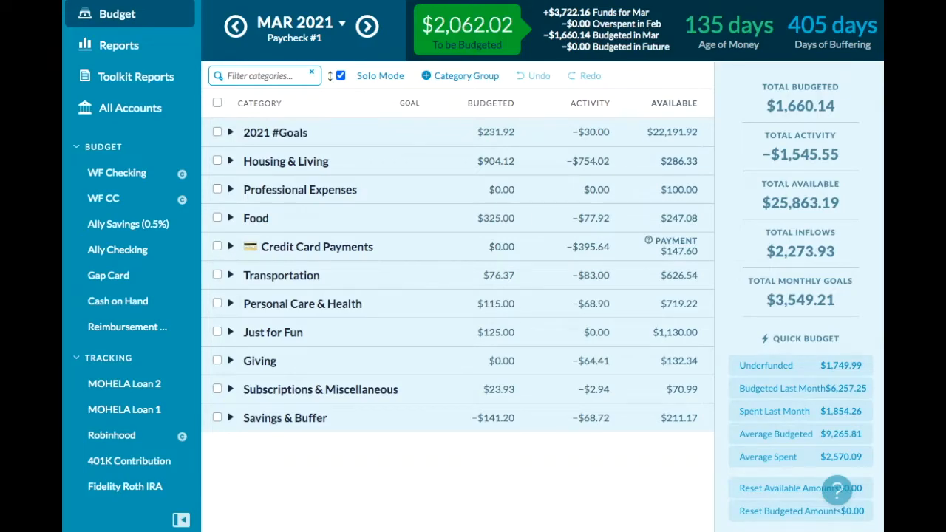
- Add $850 to the March budgeted amount of the 1 Month Ahead category in the 2021 #Goals group
{"action": "key", "text": "ctrl+z"}
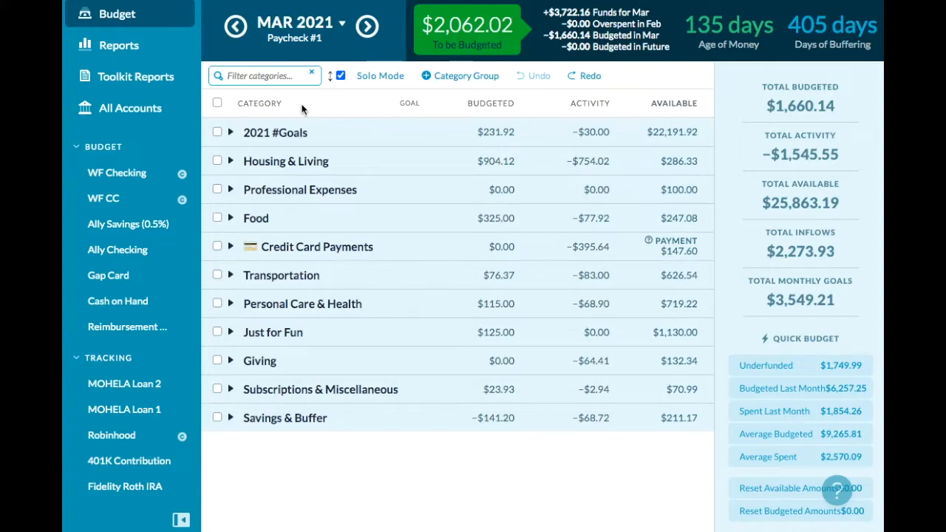
{"action": "left_click", "coordinate": [231, 133]}
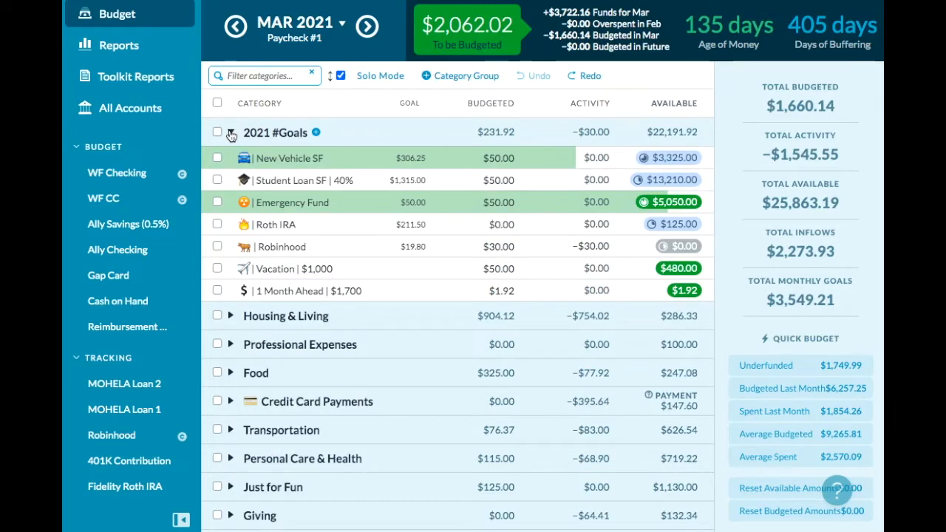
{"action": "left_click", "coordinate": [509, 290]}
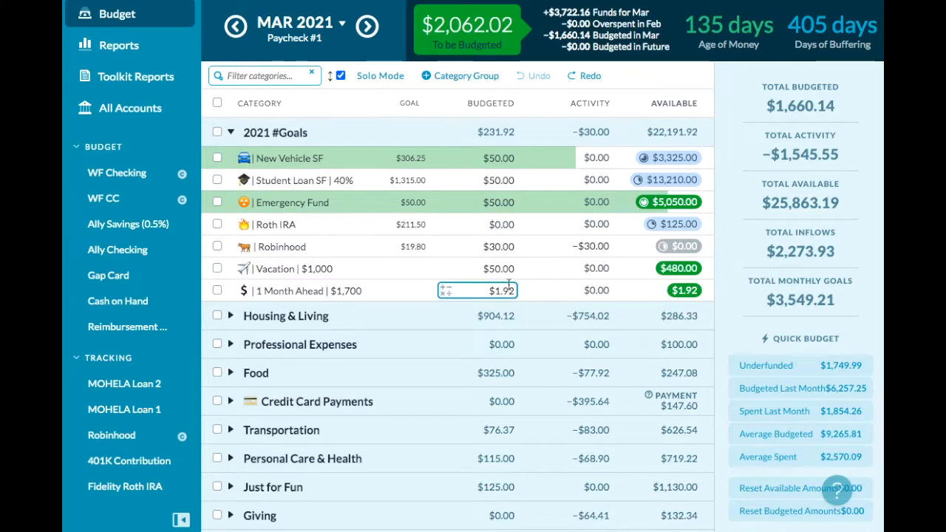
{"action": "left_click", "coordinate": [508, 290]}
{"action": "type", "text": "+8"}
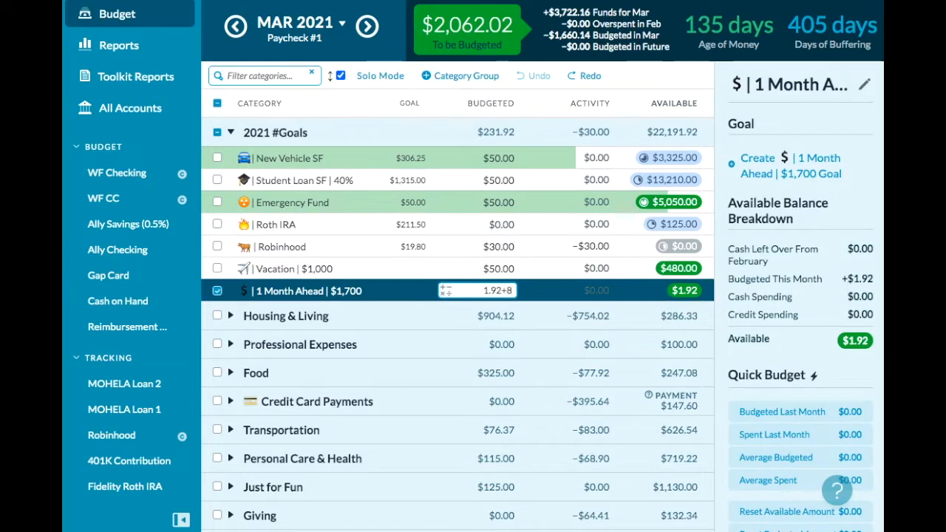
{"action": "type", "text": "50"}
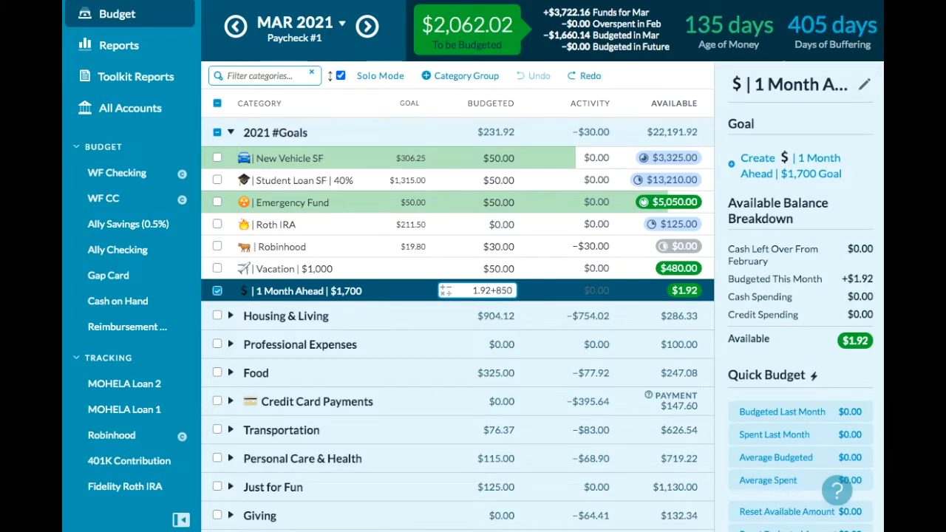
{"action": "key", "text": "Return"}
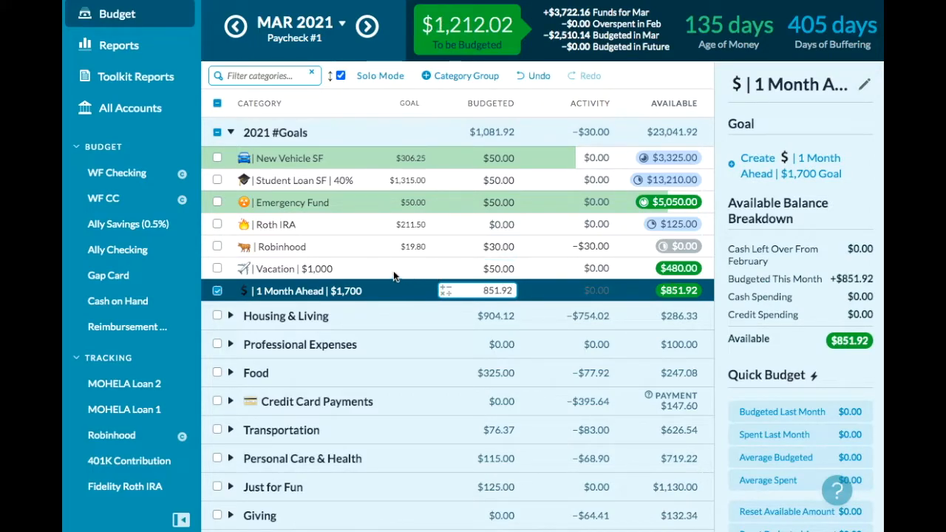
{"action": "left_click", "coordinate": [216, 292]}
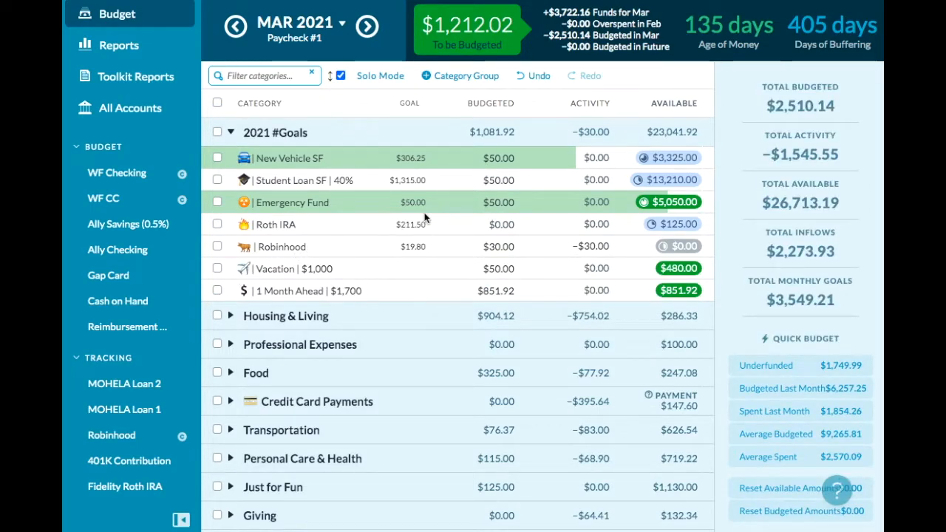
- Add $125 to the March budgeted amount of the Roth IRA category in 2021 #Goals
{"action": "left_click", "coordinate": [475, 222]}
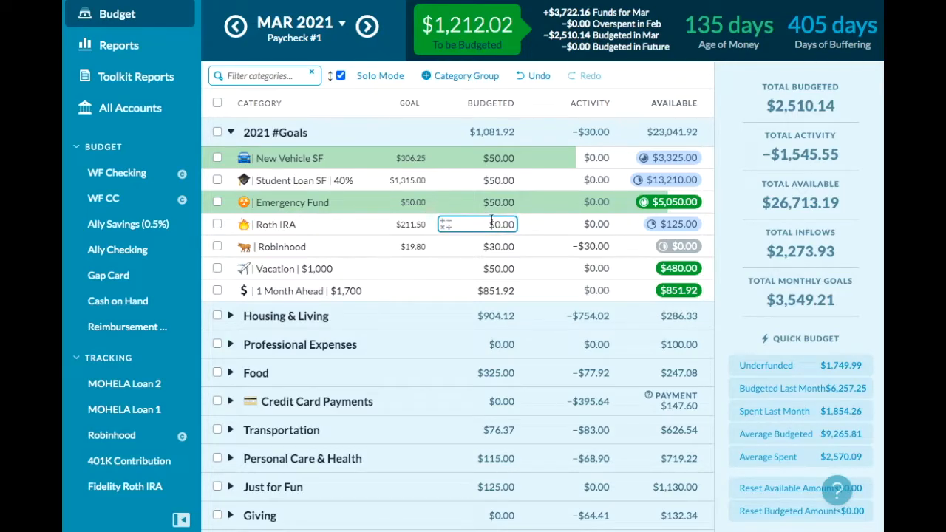
{"action": "type", "text": "+"}
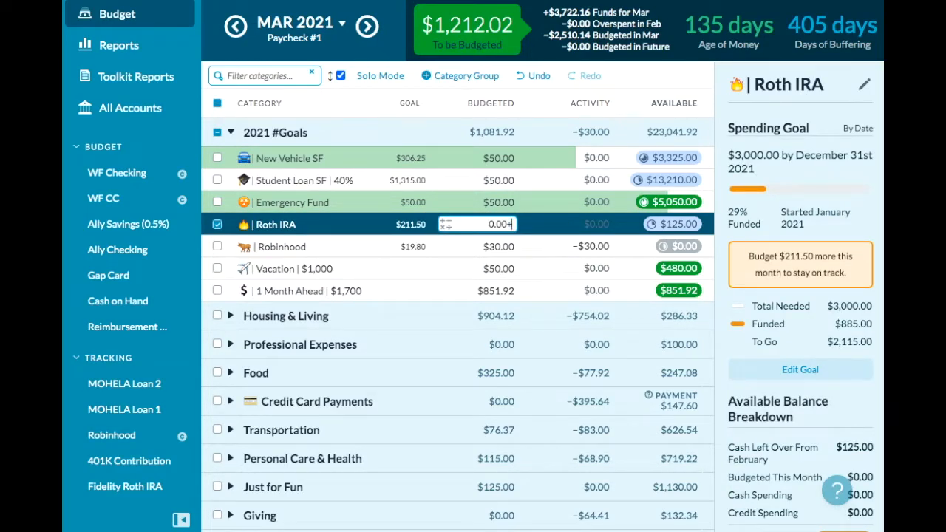
{"action": "type", "text": "125"}
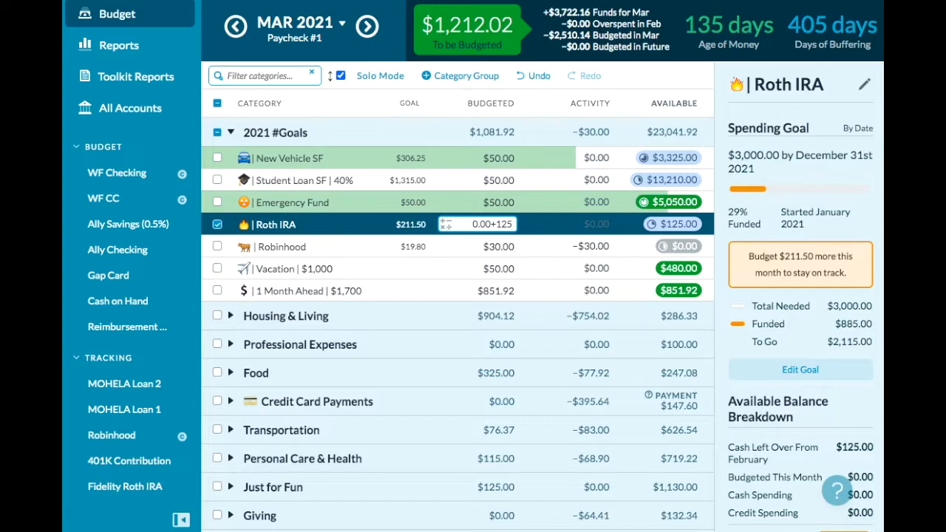
{"action": "key", "text": "Return"}
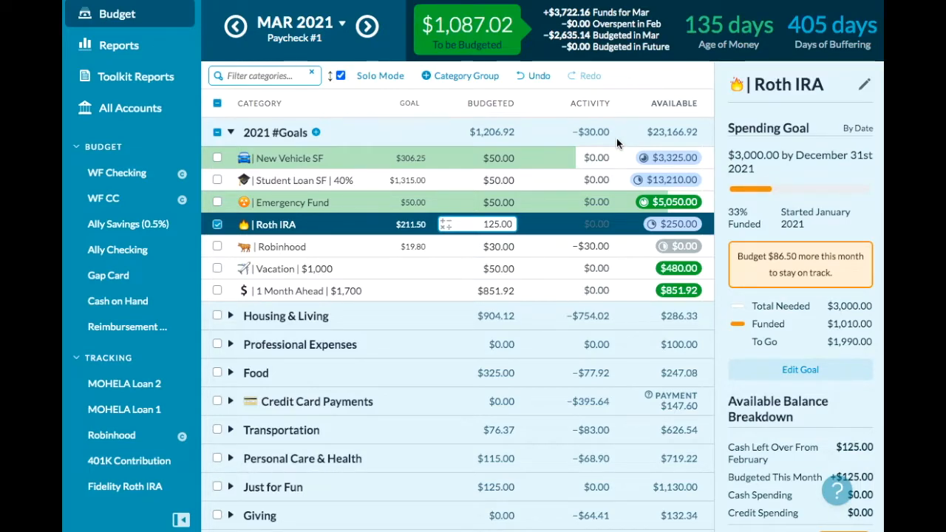
- Check the New Vehicle SF goal details and add $500 to that category's March budgeted amount
{"action": "left_click", "coordinate": [491, 157]}
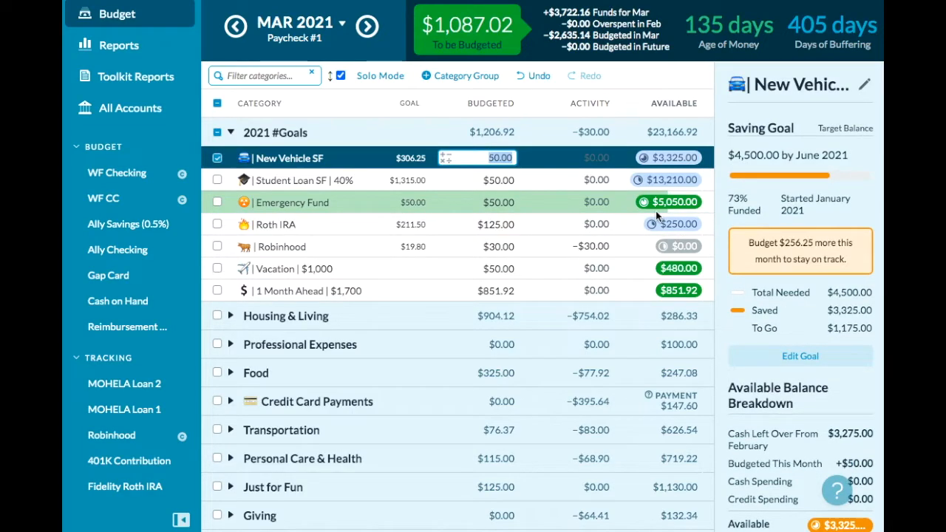
{"action": "scroll", "coordinate": [780, 253], "scroll_direction": "down", "scroll_amount": 1}
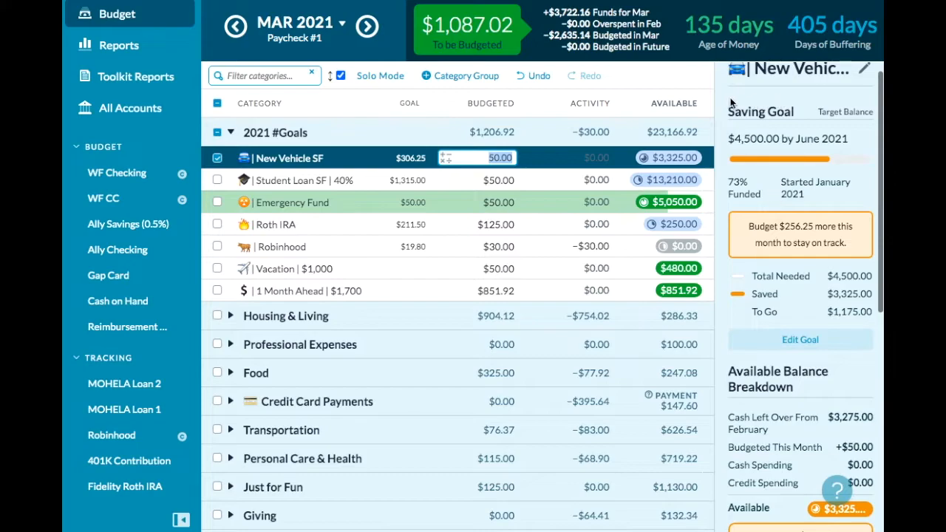
{"action": "mouse_move", "coordinate": [767, 153]}
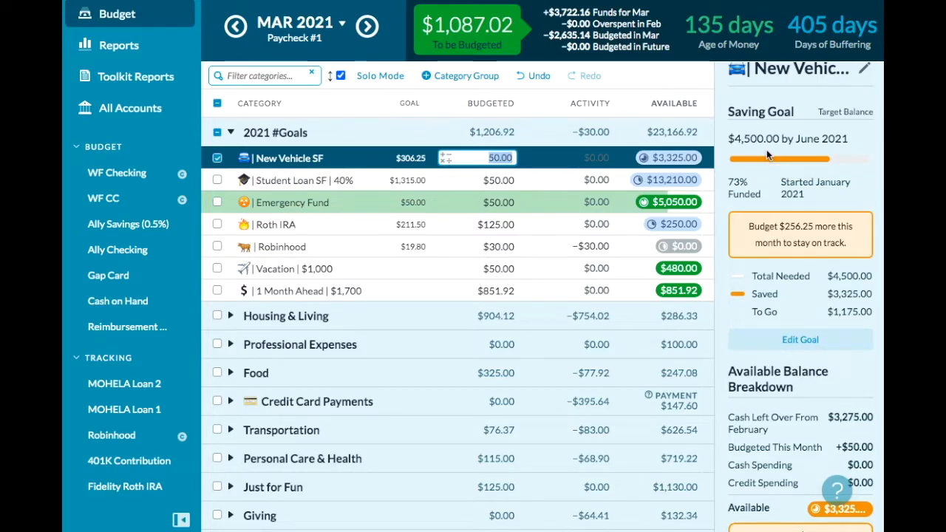
{"action": "key", "text": "Right"}
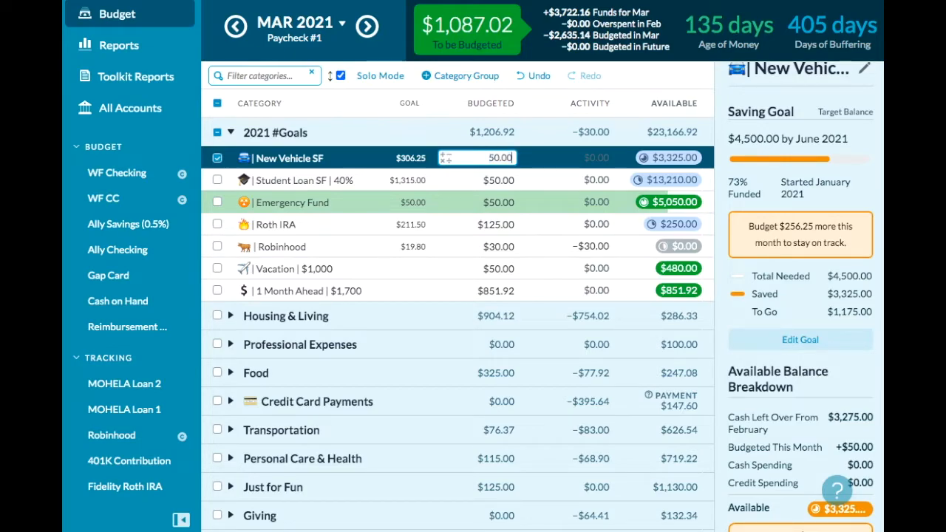
{"action": "type", "text": "+500"}
{"action": "key", "text": "Return"}
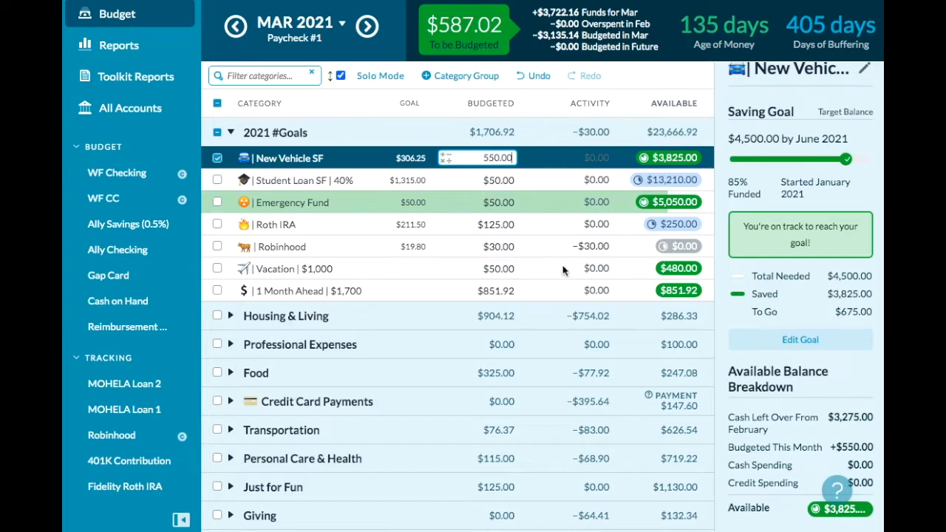
- Add $150 to the March budgeted amount of the Vacation category in 2021 #Goals
{"action": "left_click", "coordinate": [489, 269]}
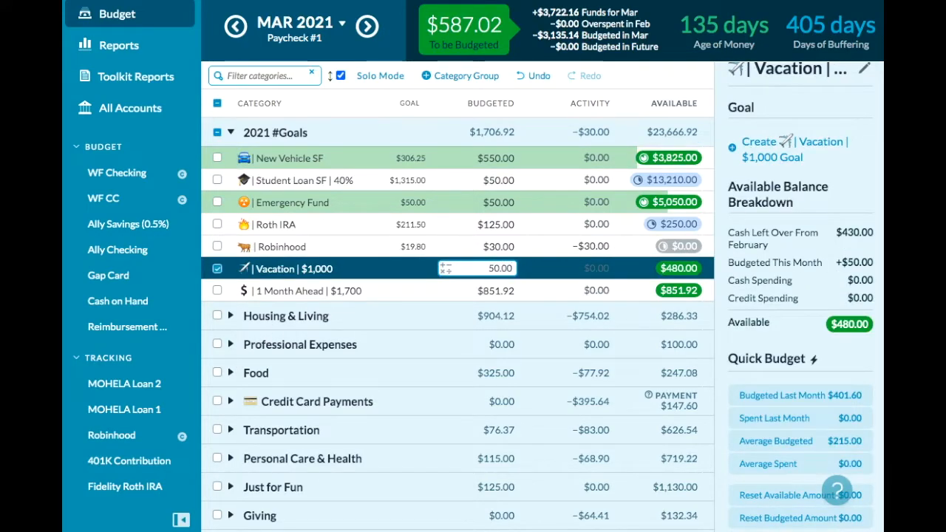
{"action": "type", "text": "+"}
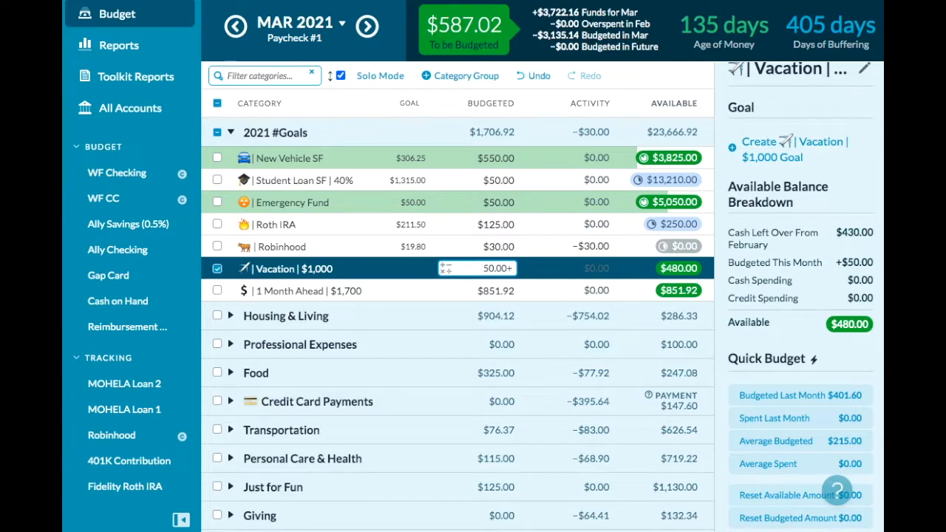
{"action": "type", "text": "15"}
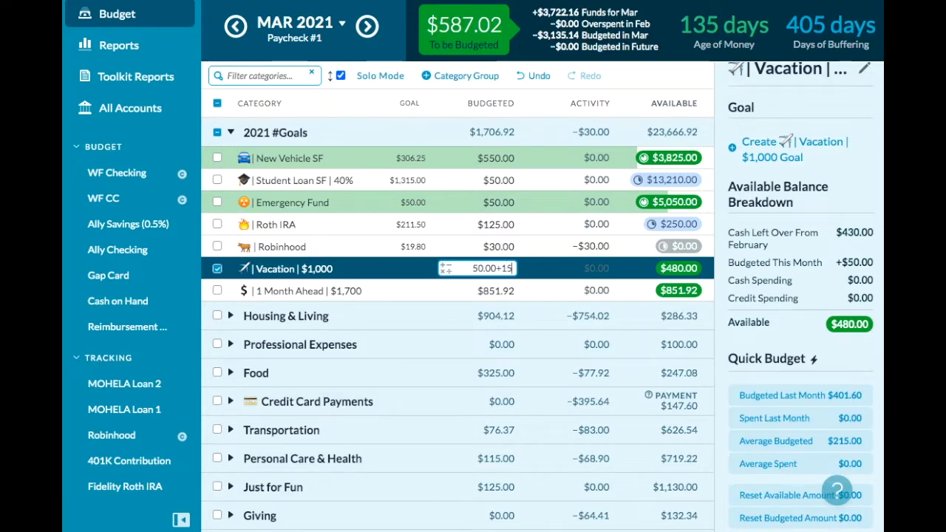
{"action": "type", "text": "0"}
{"action": "key", "text": "Return"}
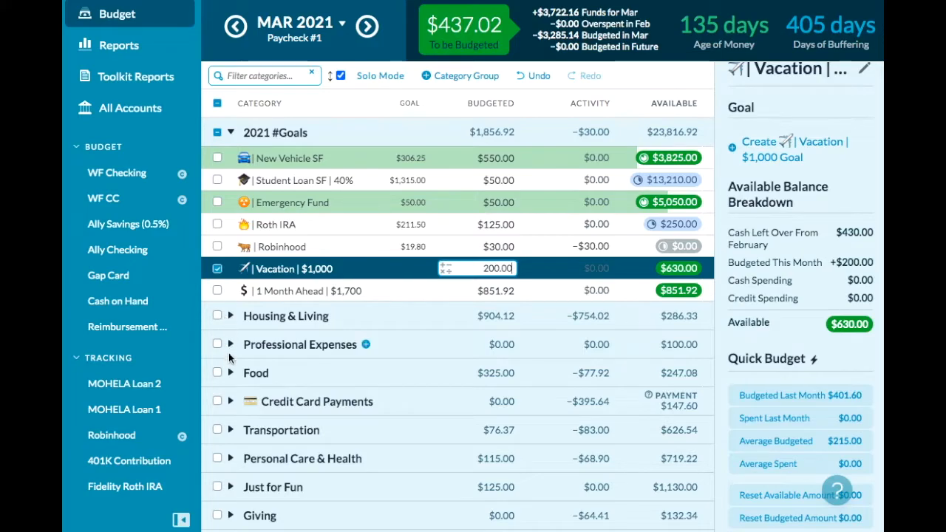
- Move the full $1,000 available in Trip Abroad SF, under Just for Fun, to the Vacation category in 2021 #Goals
{"action": "left_click", "coordinate": [232, 491]}
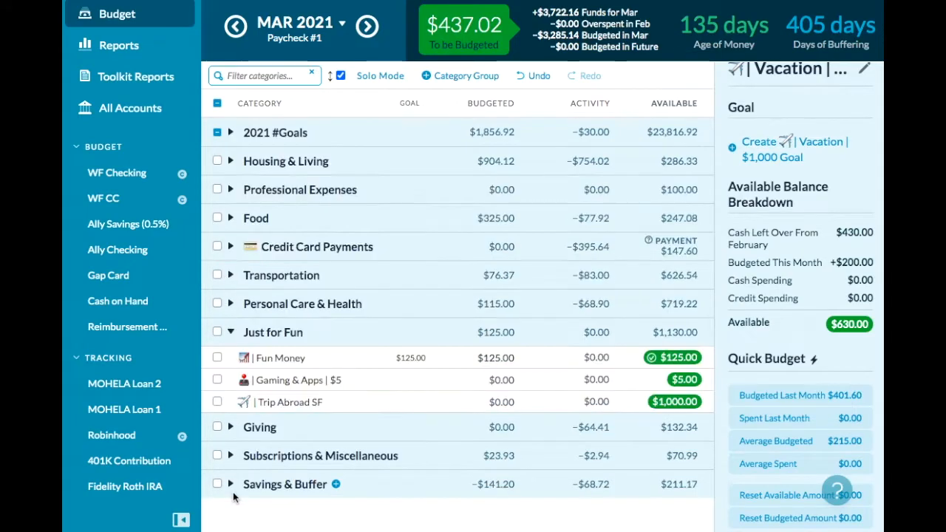
{"action": "left_click", "coordinate": [670, 402]}
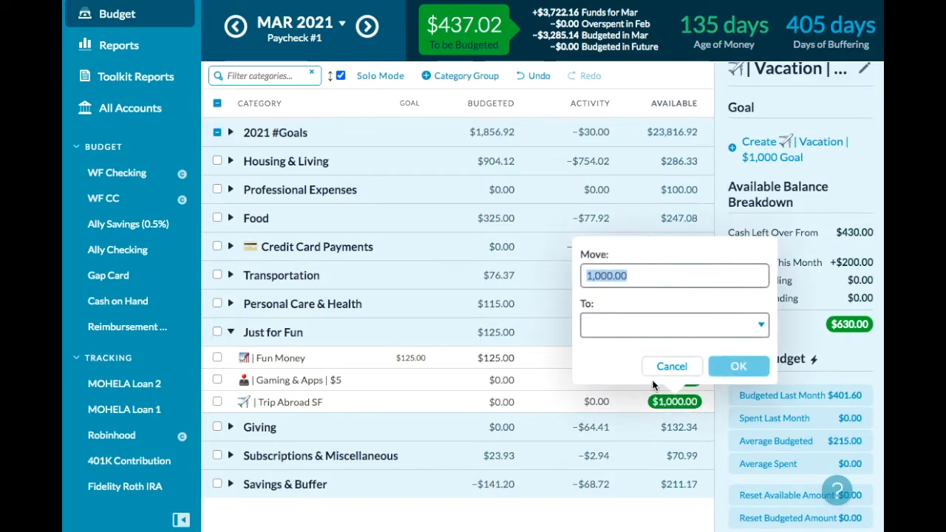
{"action": "left_click", "coordinate": [617, 325]}
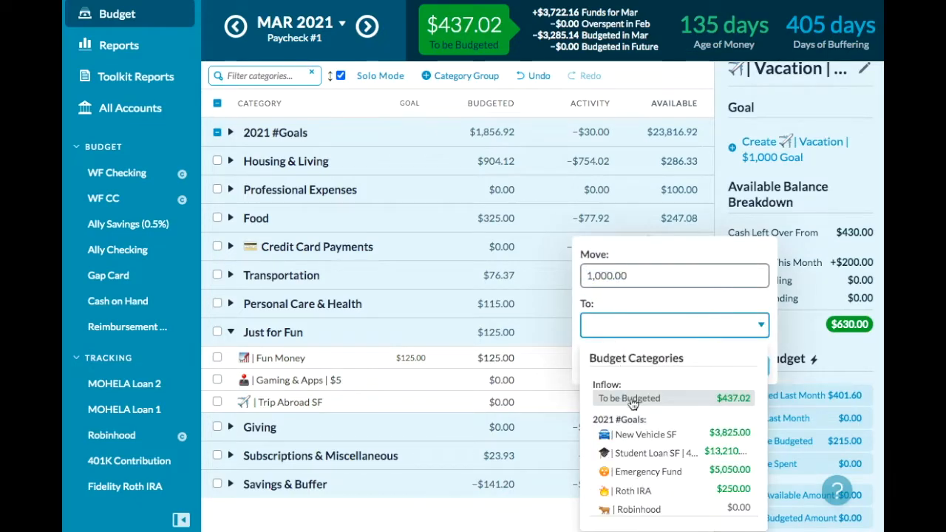
{"action": "scroll", "coordinate": [637, 433], "scroll_direction": "down", "scroll_amount": 3}
{"action": "left_click", "coordinate": [645, 462]}
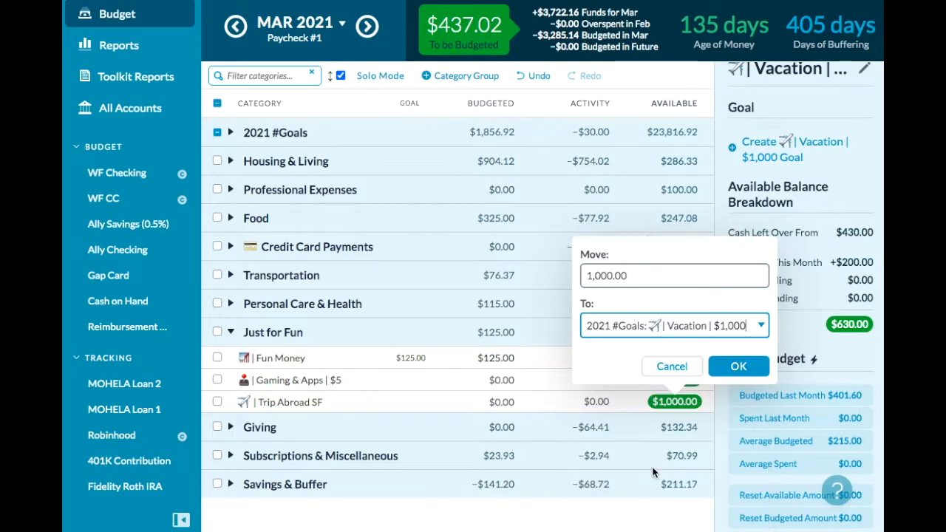
{"action": "left_click", "coordinate": [732, 367]}
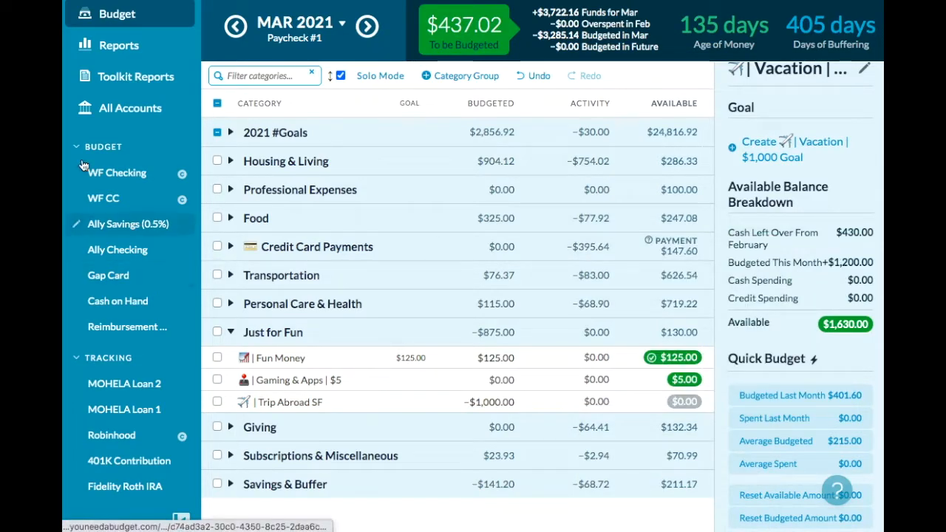
- Deselect the Vacation category and delete the Trip Abroad SF category from the Just for Fun group
{"action": "left_click", "coordinate": [230, 132]}
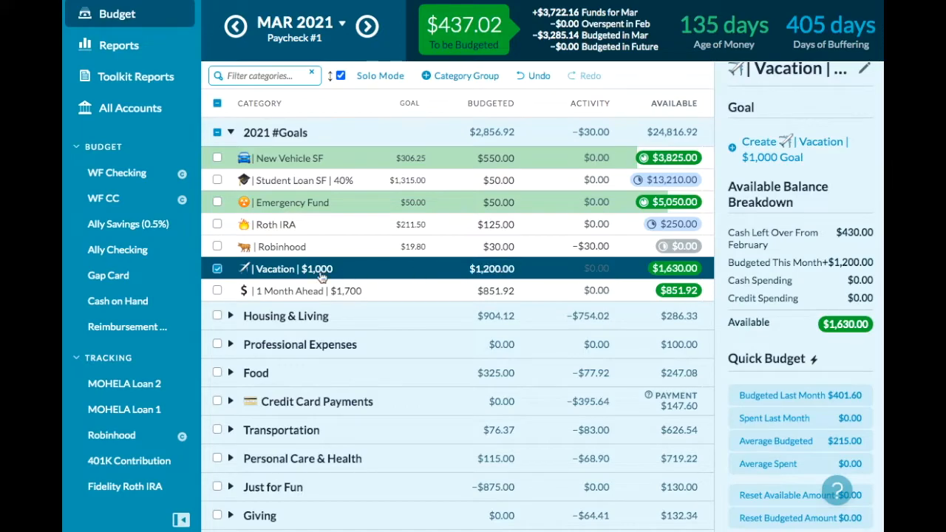
{"action": "left_click", "coordinate": [217, 269]}
{"action": "left_click", "coordinate": [230, 487]}
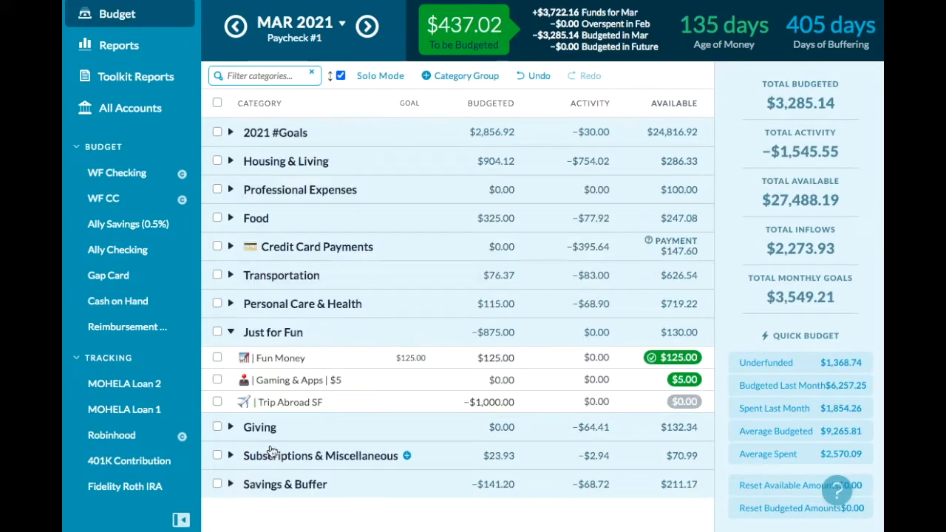
{"action": "left_click", "coordinate": [282, 403]}
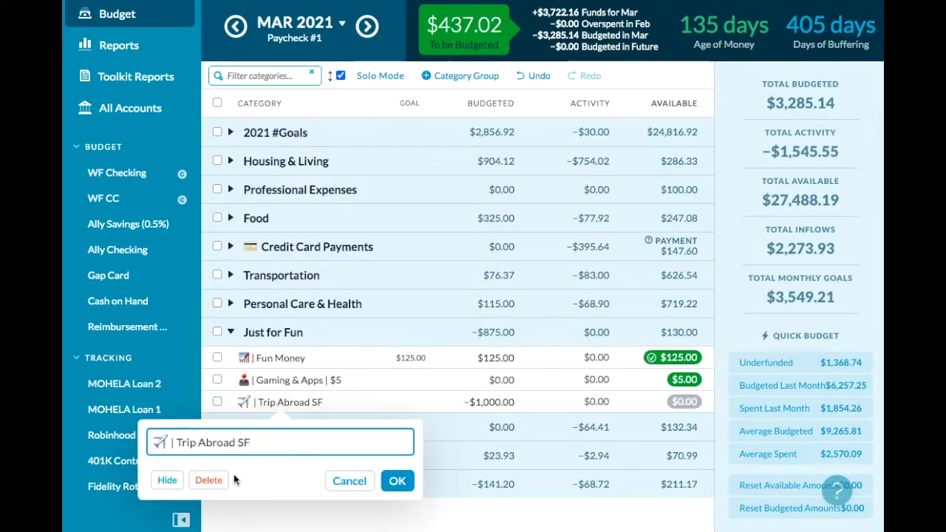
{"action": "left_click", "coordinate": [209, 480]}
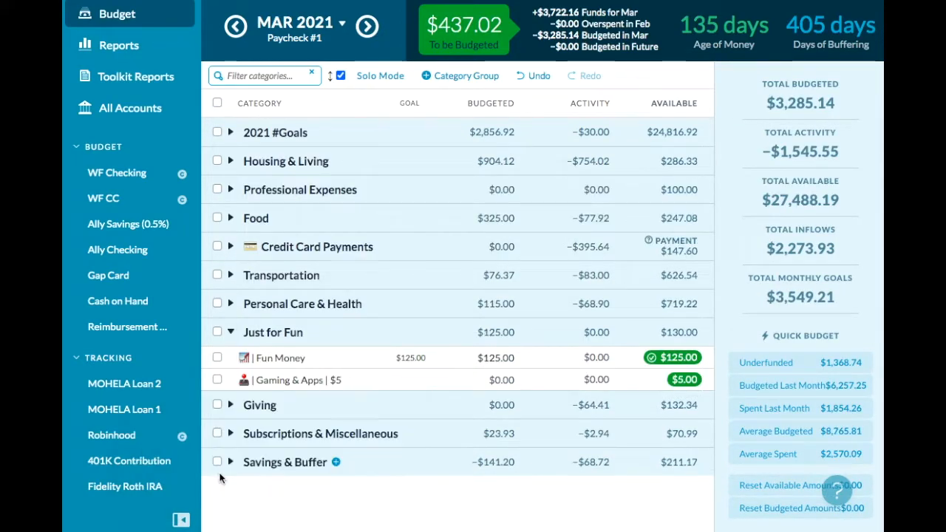
- Move $500 of the available Car Expenses money, under Transportation, to the New Vehicle SF category in 2021 #Goals
{"action": "left_click", "coordinate": [230, 275]}
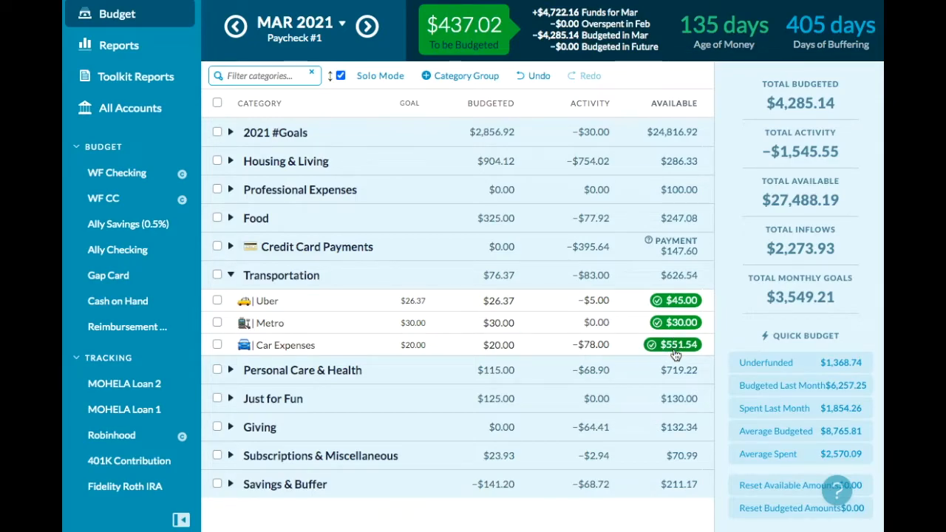
{"action": "mouse_move", "coordinate": [675, 356]}
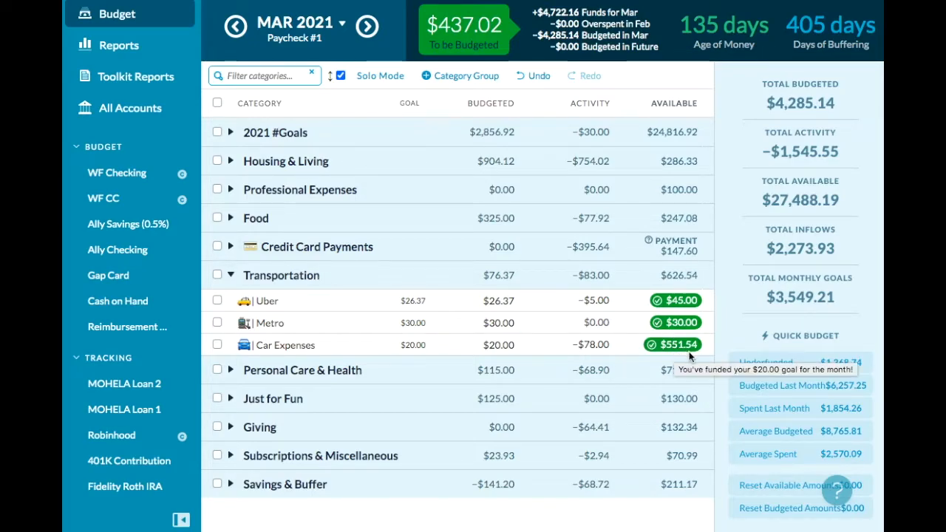
{"action": "left_click", "coordinate": [678, 350]}
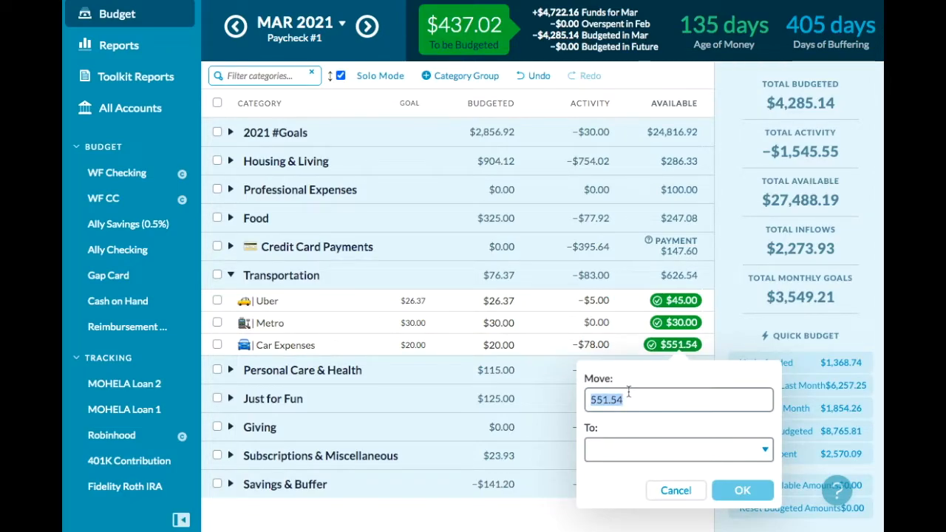
{"action": "type", "text": "500"}
{"action": "left_click", "coordinate": [614, 452]}
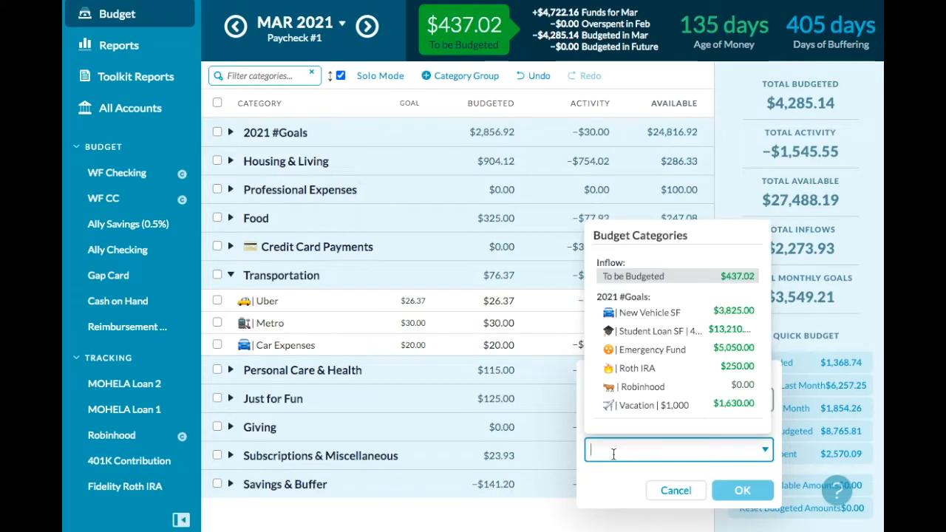
{"action": "left_click", "coordinate": [638, 317]}
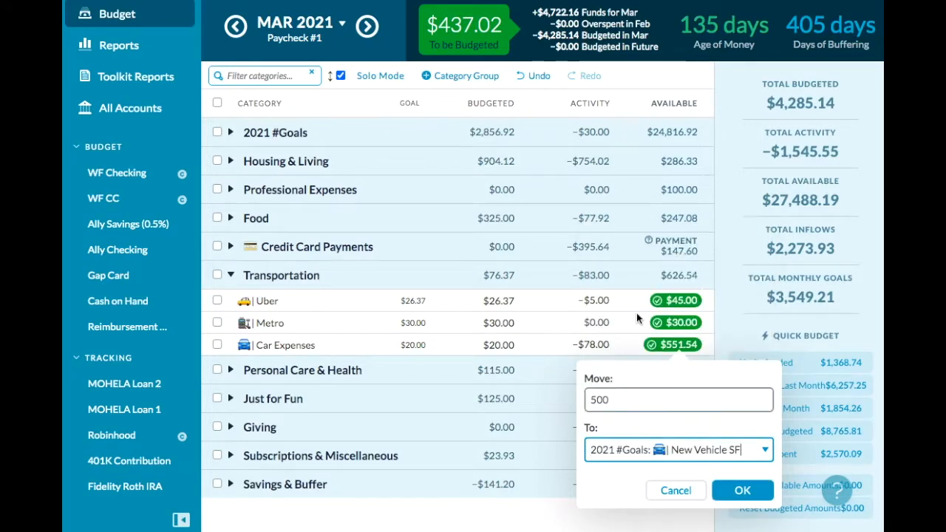
{"action": "left_click", "coordinate": [747, 491]}
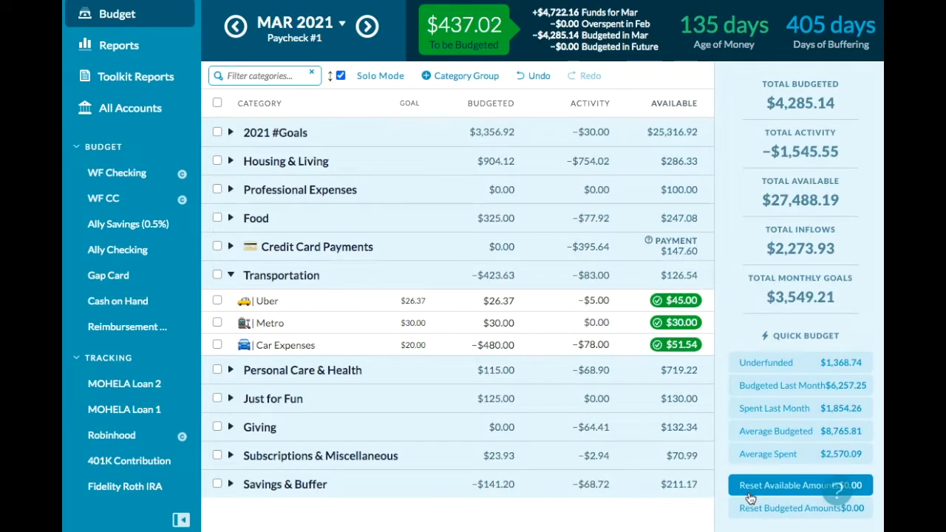
- Add $50 to the March budgeted amount of the Clothing category in Personal Care & Health
{"action": "left_click", "coordinate": [230, 370]}
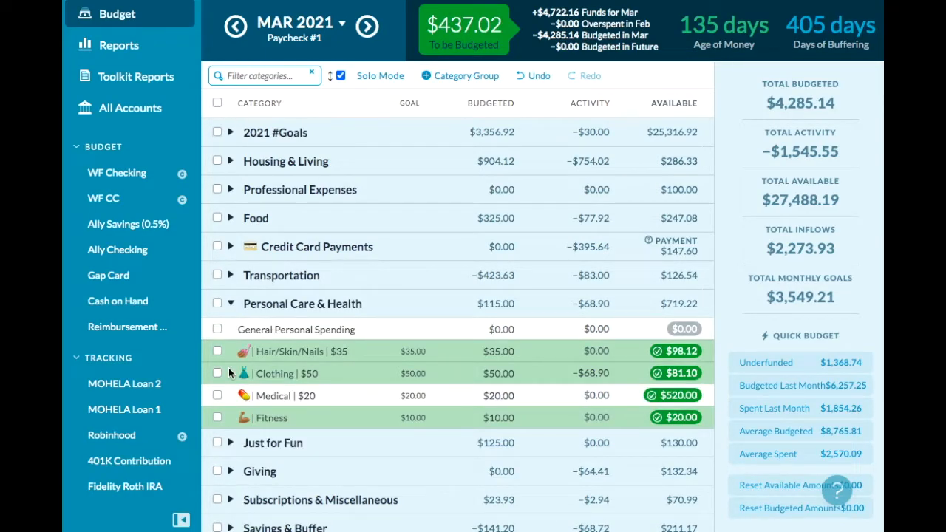
{"action": "left_click", "coordinate": [423, 370]}
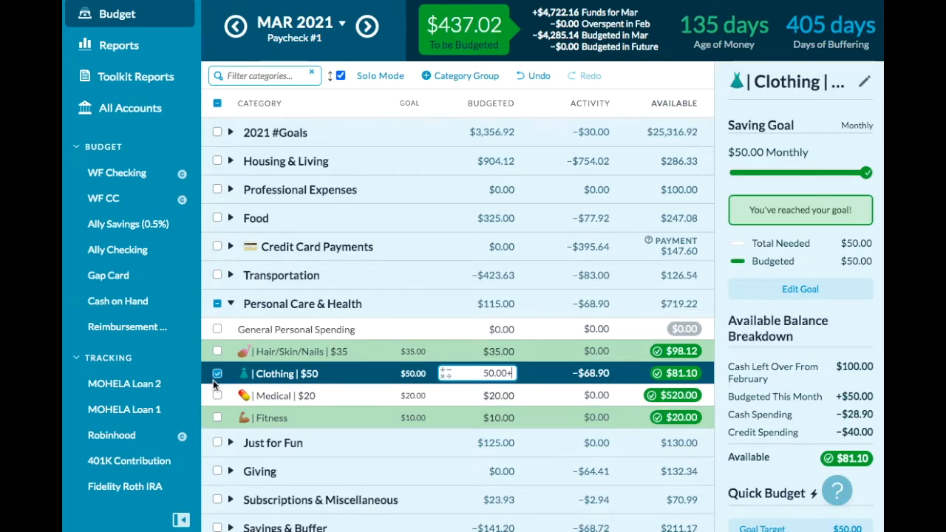
{"action": "left_click", "coordinate": [218, 374]}
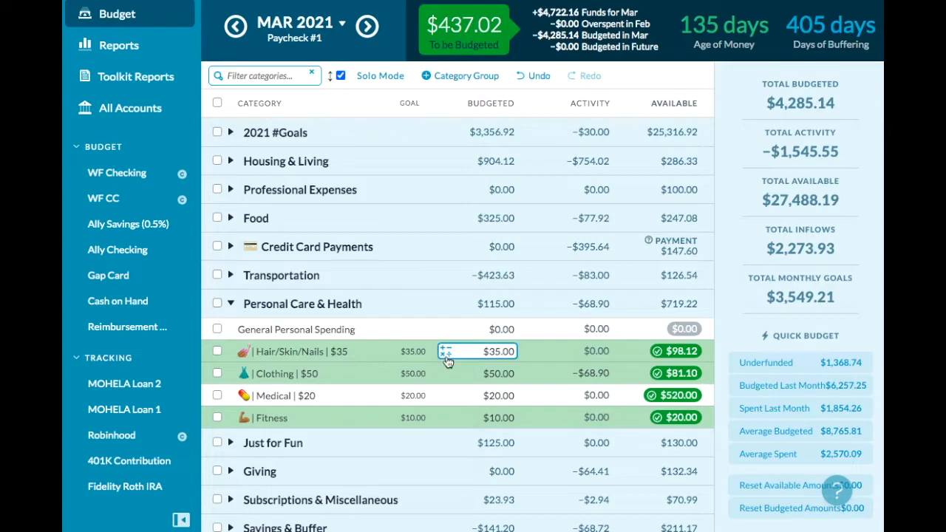
{"action": "left_click", "coordinate": [473, 373]}
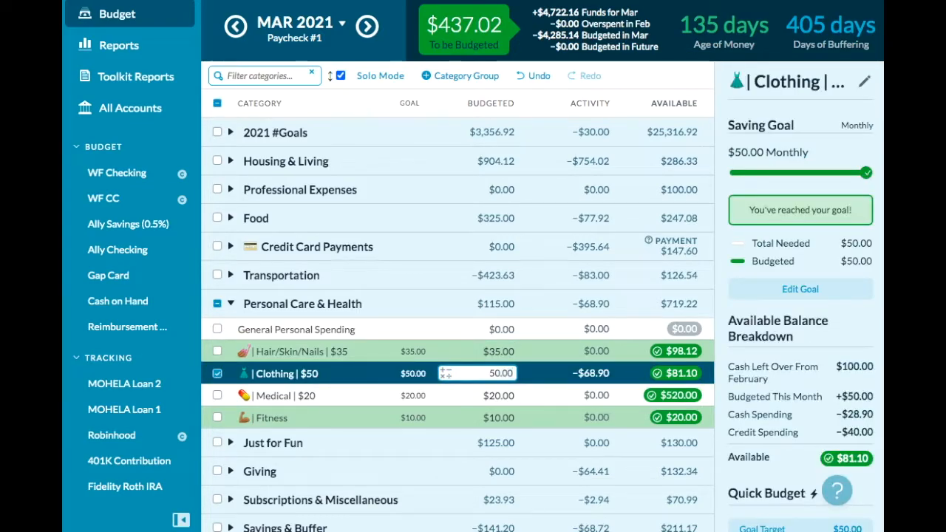
{"action": "type", "text": "+50"}
{"action": "key", "text": "Return"}
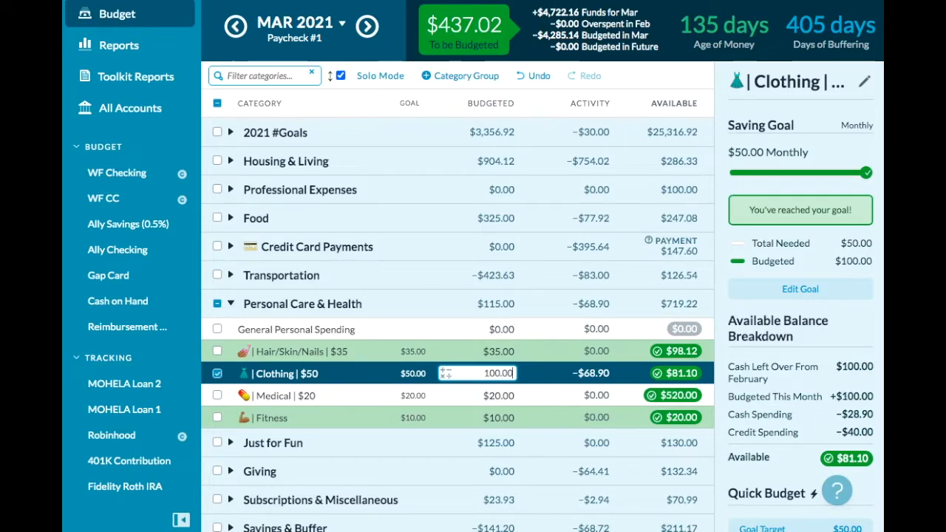
- Add $25 to the March budgeted amount of the Hair/Skin/Nails category and deselect it
{"action": "left_click", "coordinate": [505, 353]}
{"action": "key", "text": "Right"}
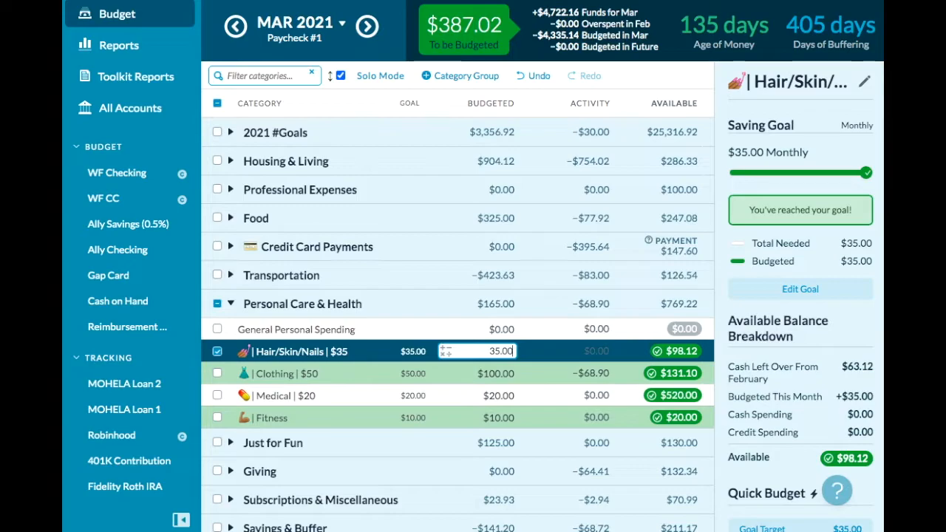
{"action": "type", "text": "+25"}
{"action": "key", "text": "Return"}
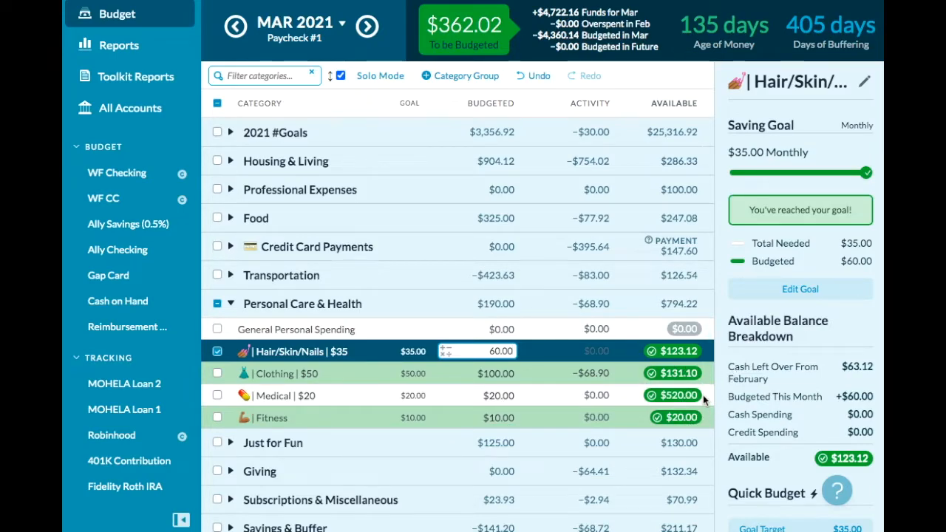
{"action": "mouse_move", "coordinate": [700, 397]}
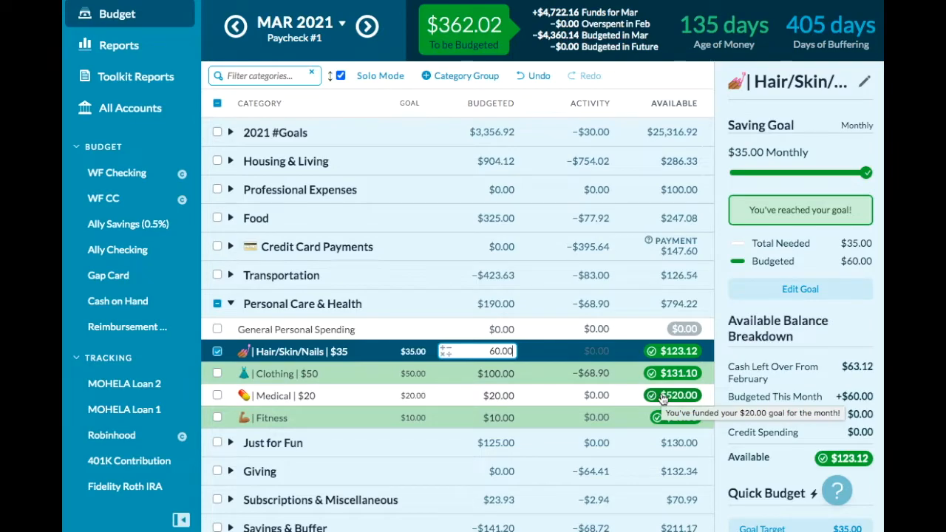
{"action": "left_click", "coordinate": [216, 351]}
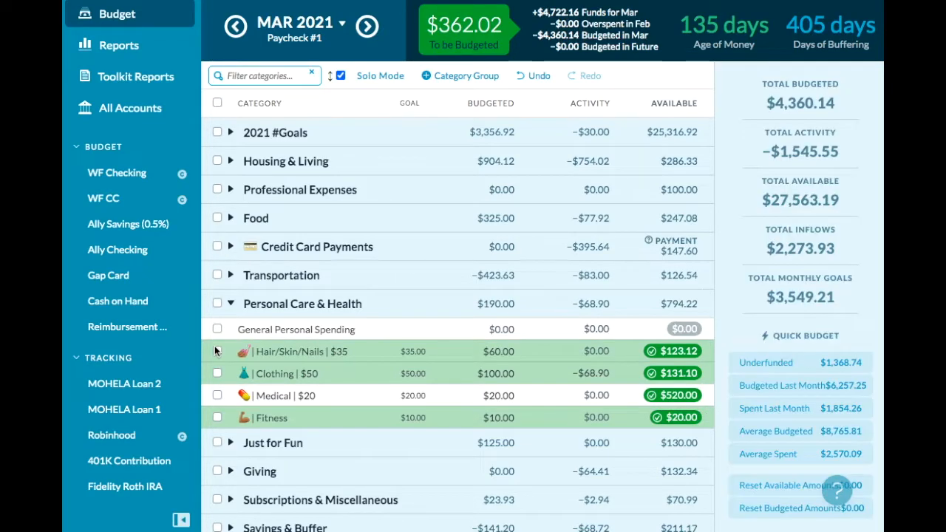
- Add $100 to the March budgeted amount of the Fun Money category in Just for Fun
{"action": "left_click", "coordinate": [230, 449]}
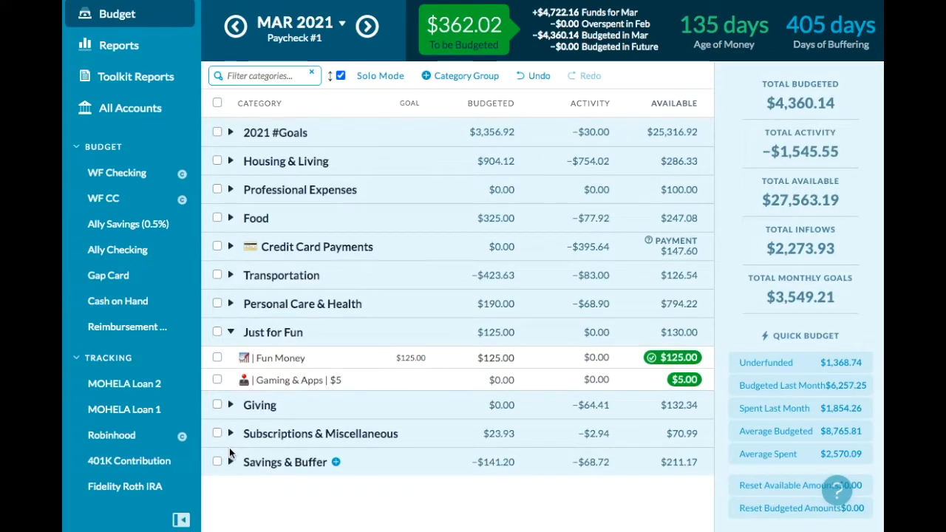
{"action": "left_click", "coordinate": [487, 375]}
{"action": "left_click", "coordinate": [511, 360]}
{"action": "key", "text": "Right"}
{"action": "type", "text": "+"}
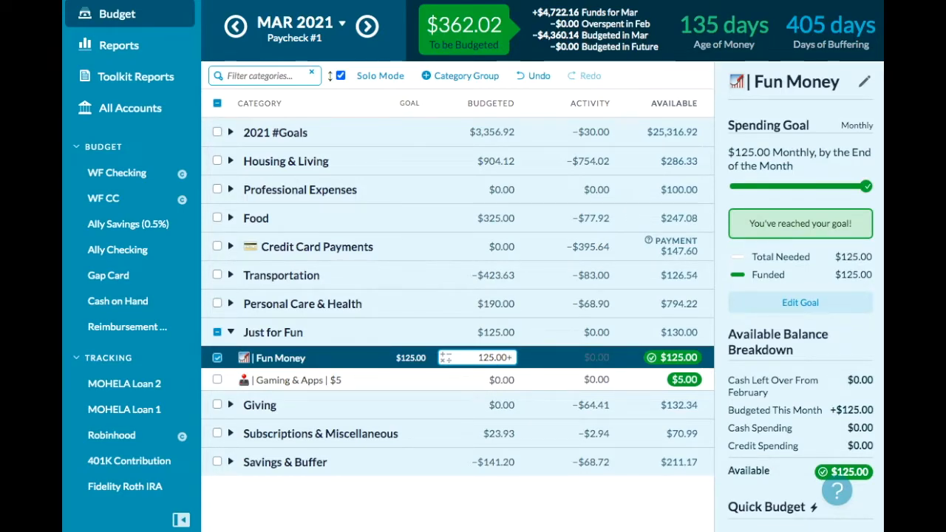
{"action": "type", "text": "100"}
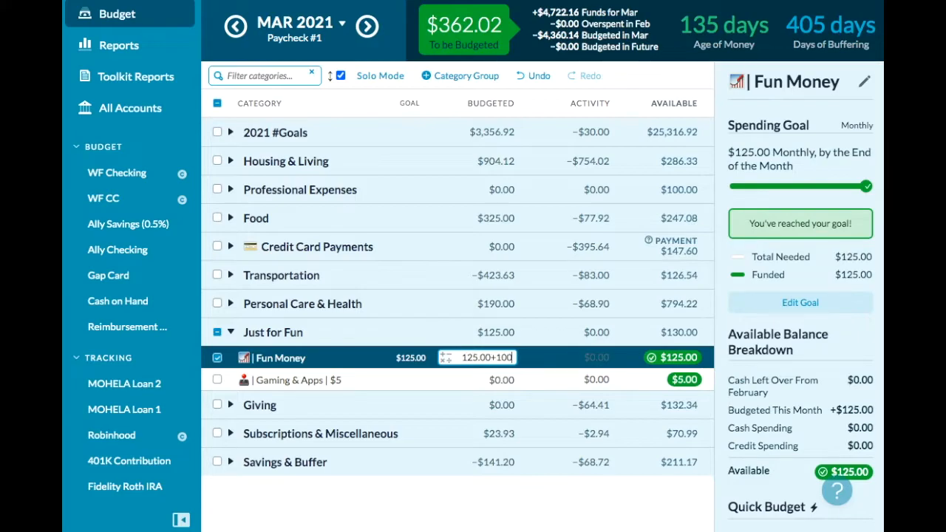
{"action": "key", "text": "Return"}
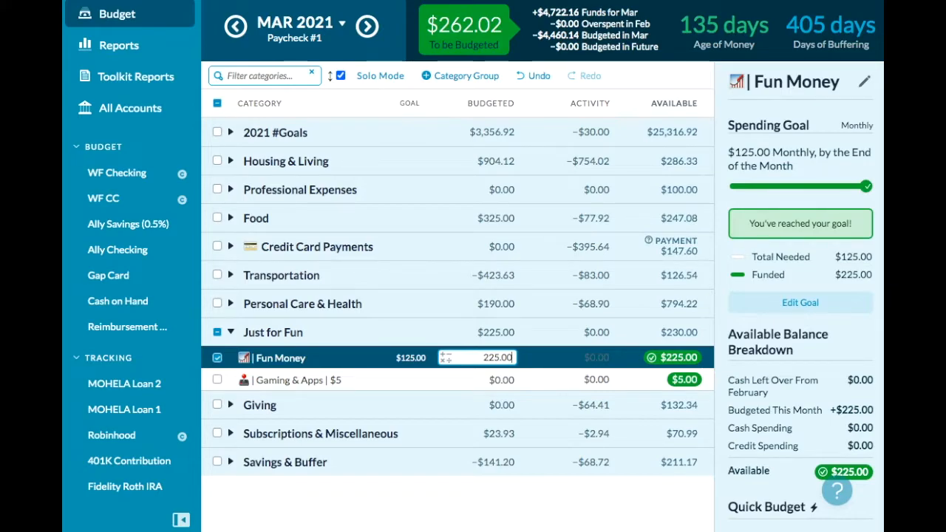
- Budget $100 for March in the Gifts + Birthdays category of the Giving group
{"action": "left_click", "coordinate": [232, 406]}
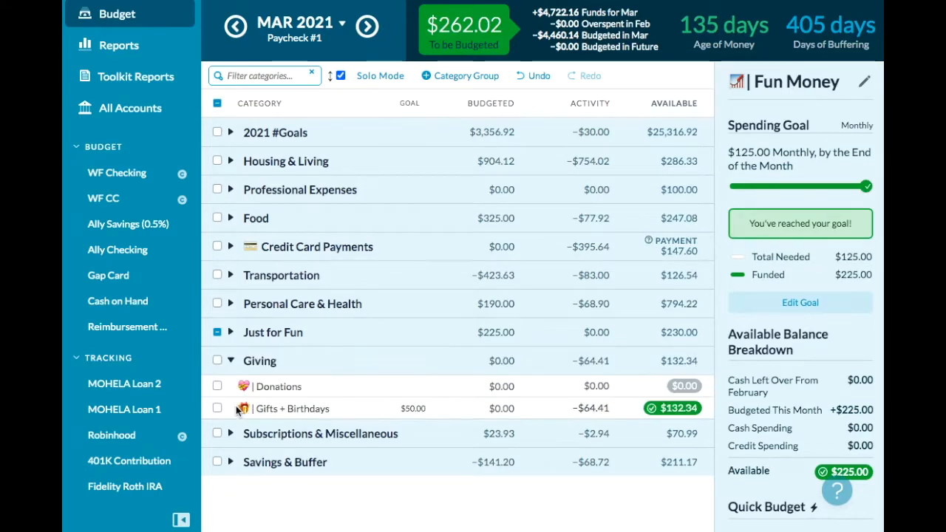
{"action": "left_click", "coordinate": [506, 413]}
{"action": "left_click", "coordinate": [506, 412]}
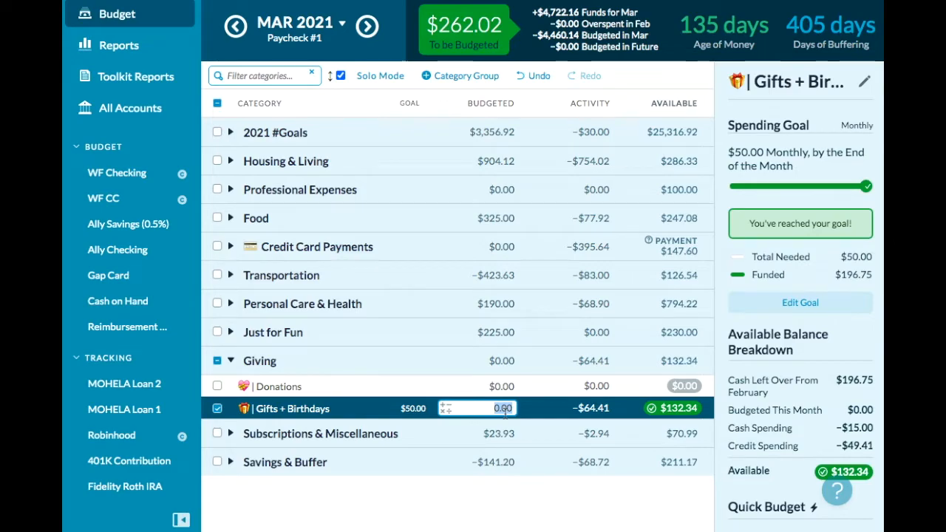
{"action": "type", "text": "100"}
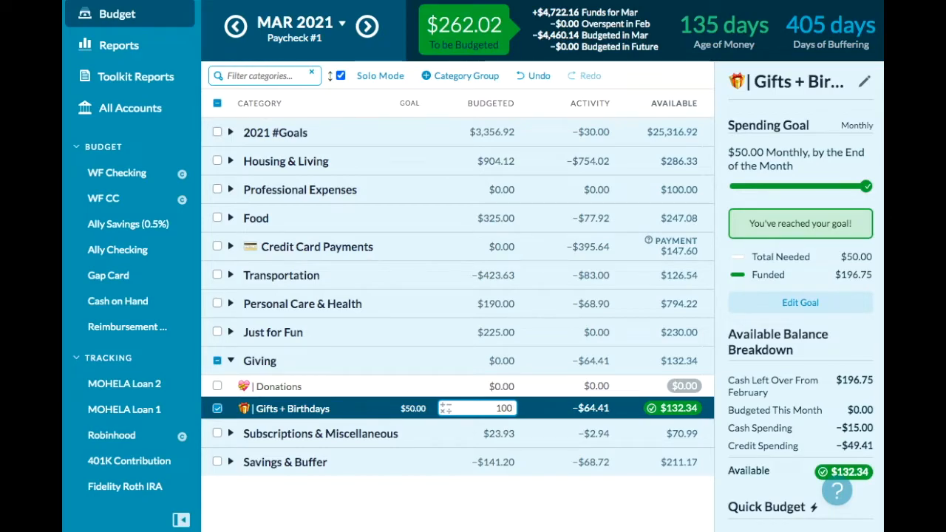
{"action": "key", "text": "Return"}
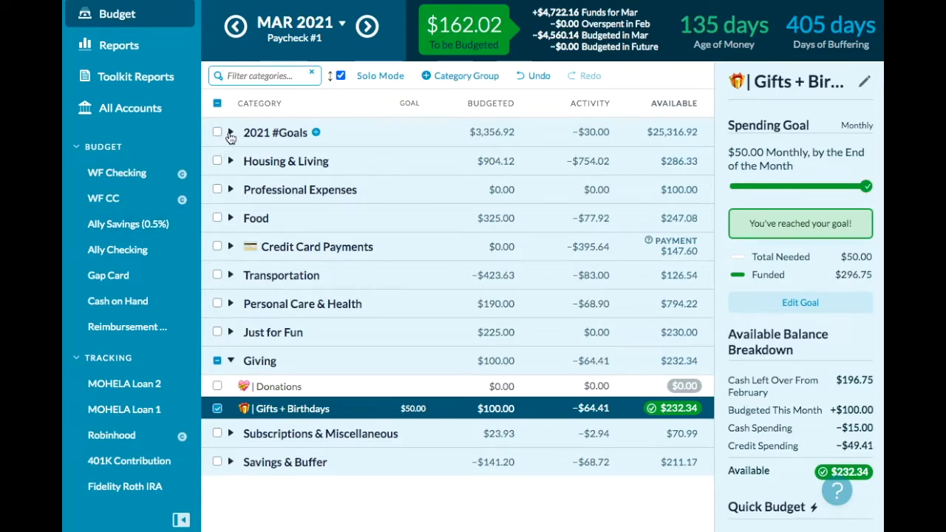
- Add $25 to the March budgeted amount of the Dining Out category in the Food group
{"action": "left_click", "coordinate": [230, 219]}
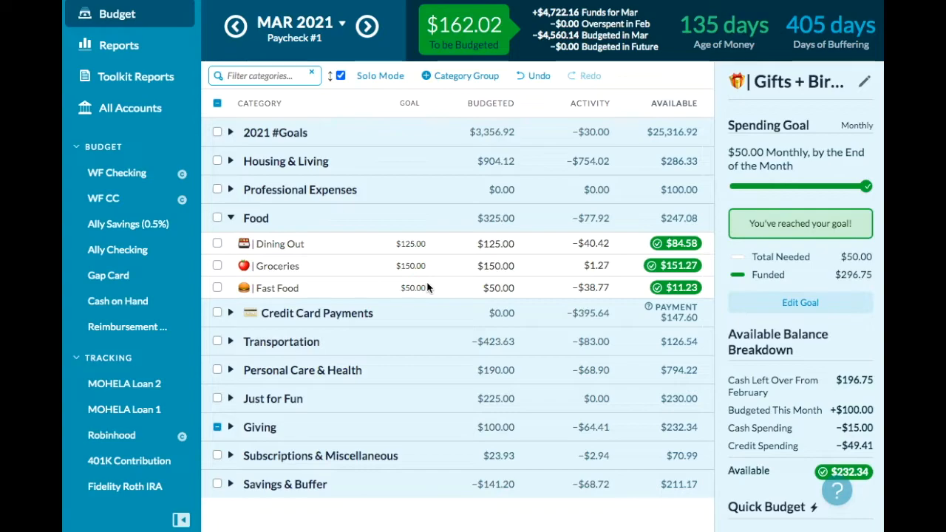
{"action": "left_click", "coordinate": [514, 244]}
{"action": "key", "text": "Right"}
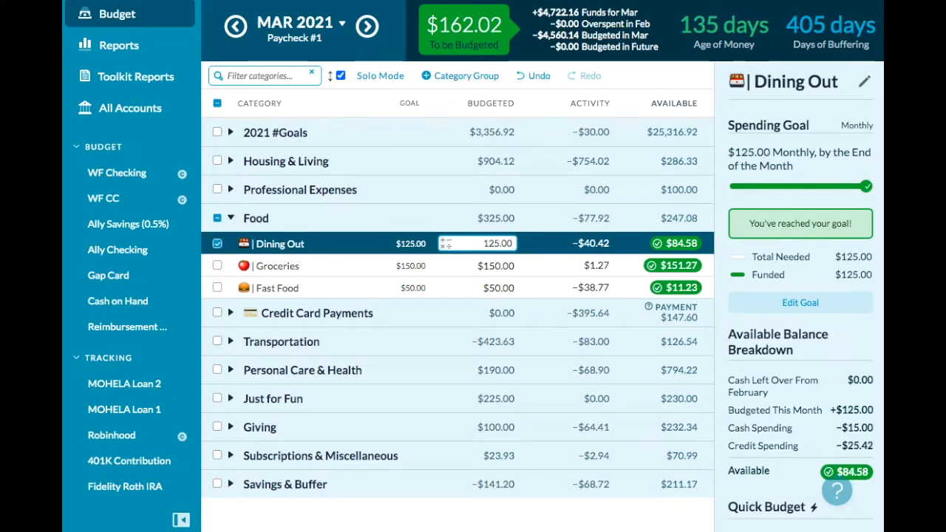
{"action": "type", "text": "+"}
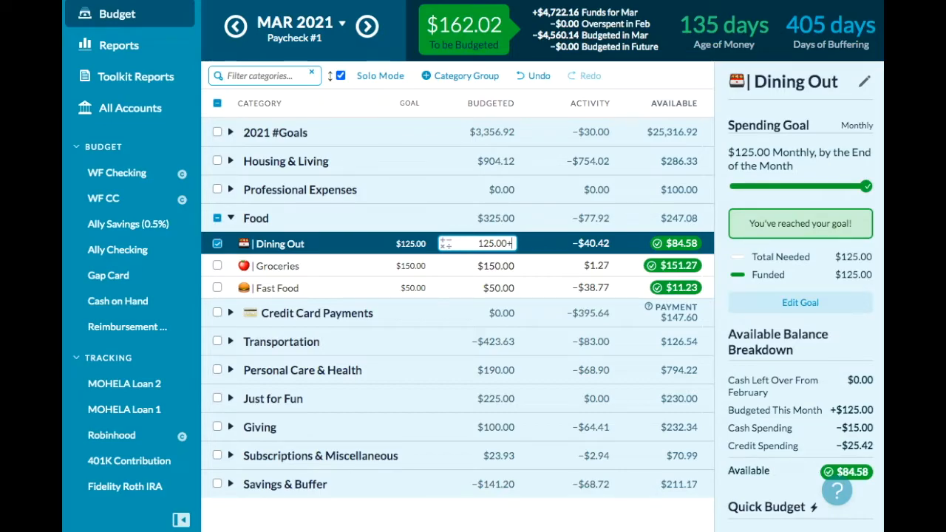
{"action": "type", "text": "25"}
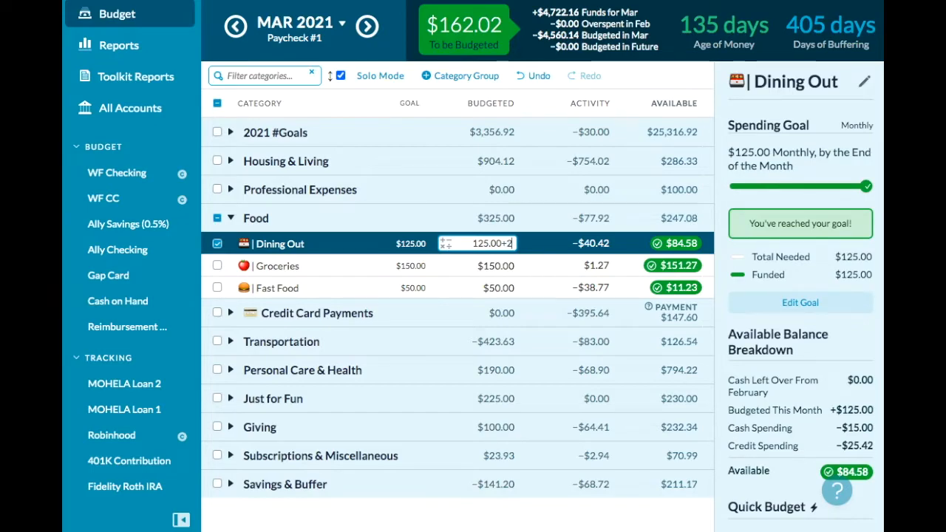
{"action": "key", "text": "Return"}
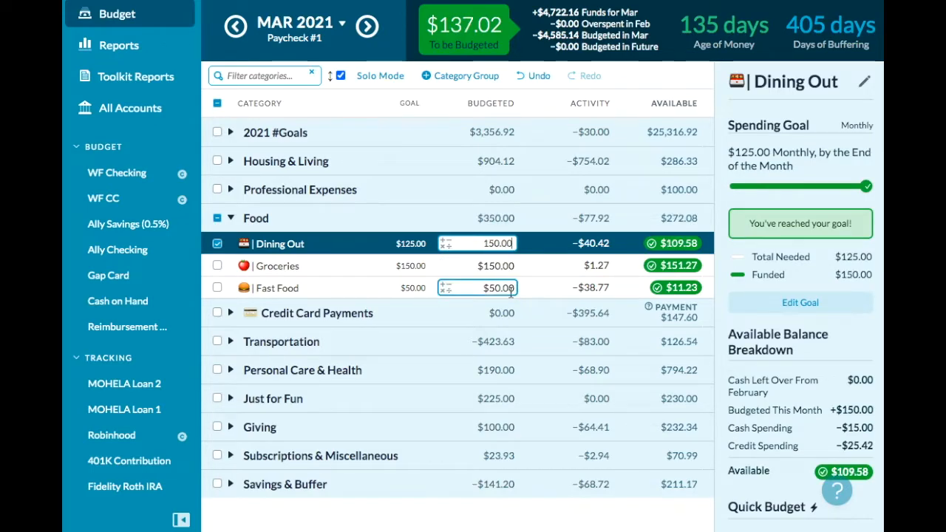
- Add $50 to the March budgeted amount of the Fast Food category in the Food group
{"action": "left_click", "coordinate": [511, 288]}
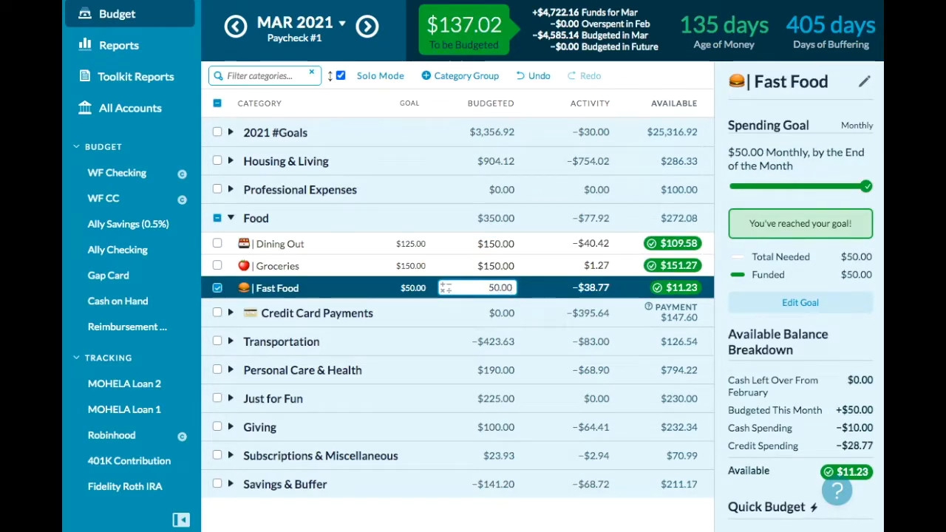
{"action": "type", "text": "+5"}
{"action": "type", "text": "0"}
{"action": "key", "text": "Return"}
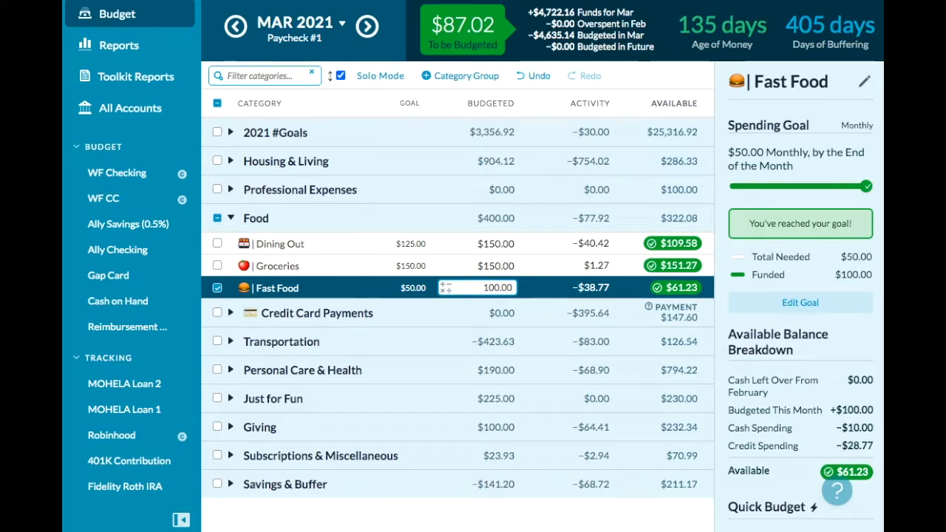
- Expand the 2021 #Goals category group to show its individual categories
{"action": "left_click", "coordinate": [229, 158]}
{"action": "left_click", "coordinate": [230, 142]}
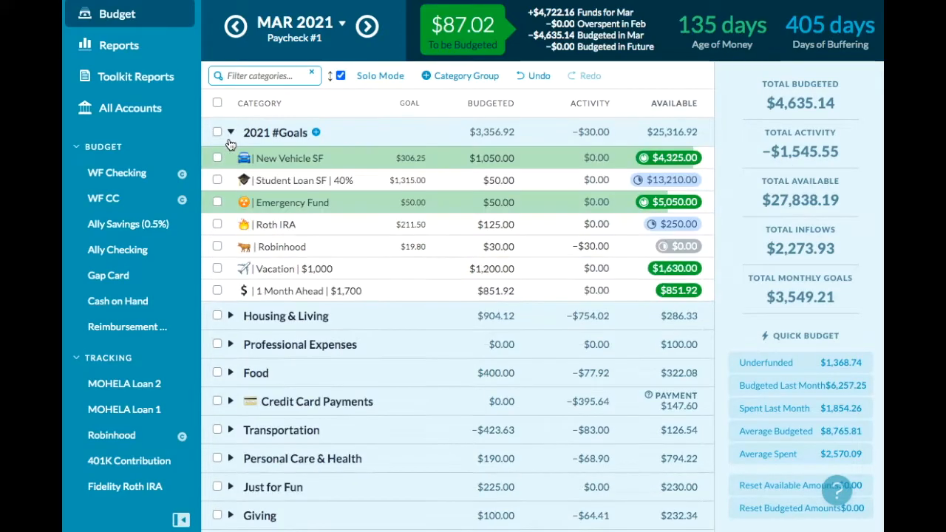
{"action": "left_click", "coordinate": [448, 161]}
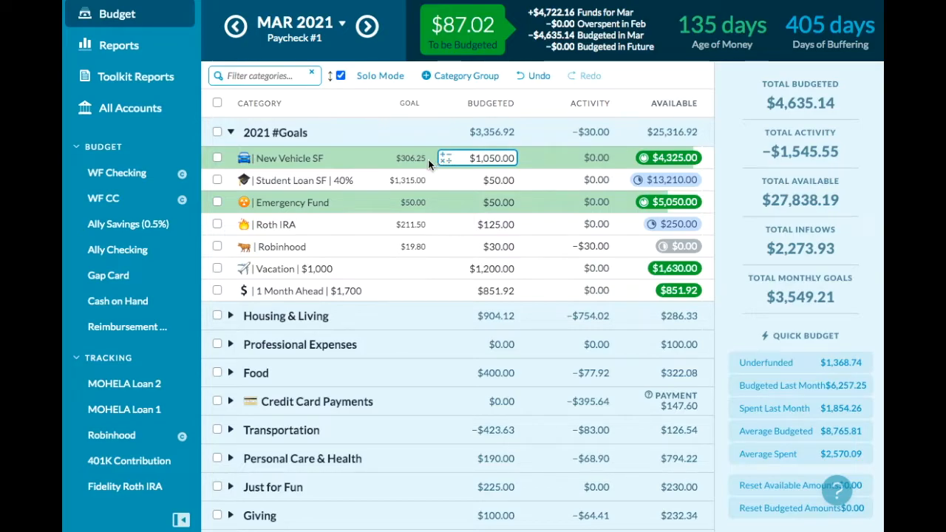
{"action": "left_click", "coordinate": [466, 159]}
{"action": "key", "text": "Right"}
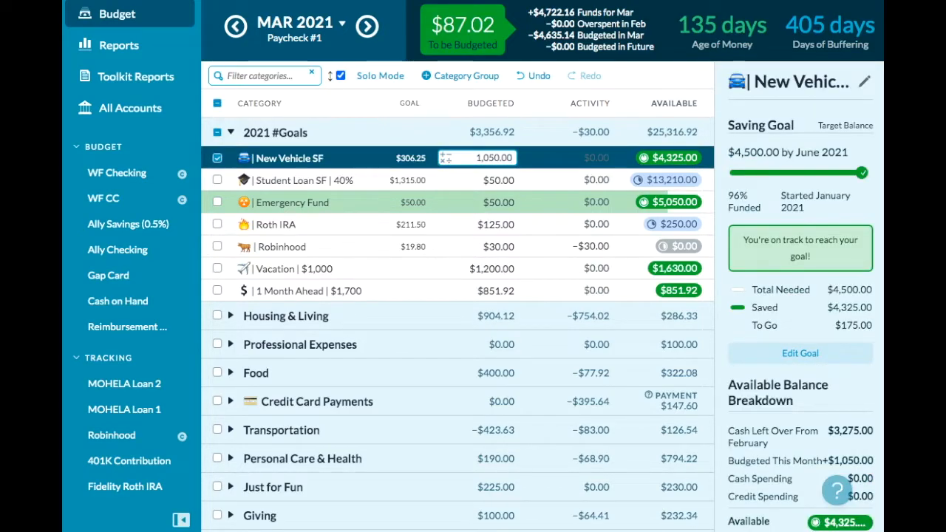
{"action": "type", "text": "+"}
{"action": "key", "text": "BackSpace"}
- Add $50 to the March budgeted amount of the Student Loan SF category in 2021 #Goals
{"action": "key", "text": "Return"}
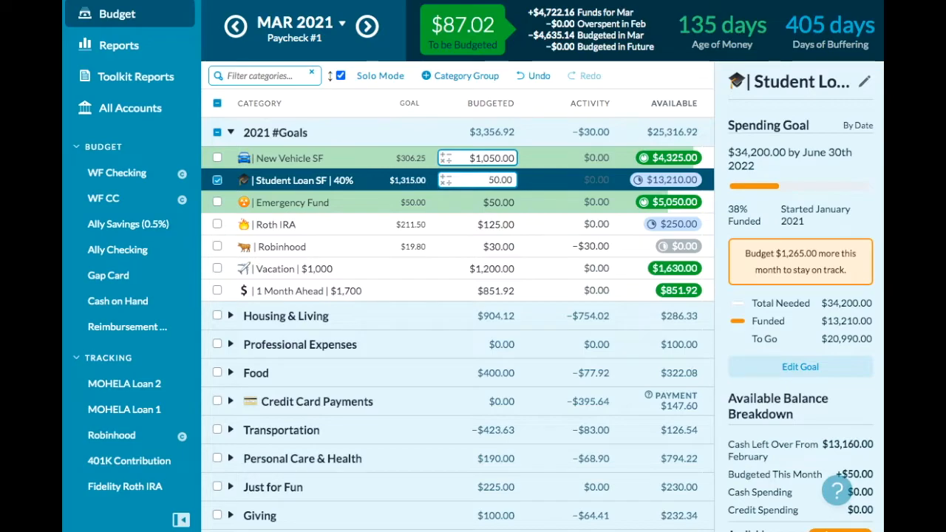
{"action": "type", "text": "+50"}
{"action": "key", "text": "Return"}
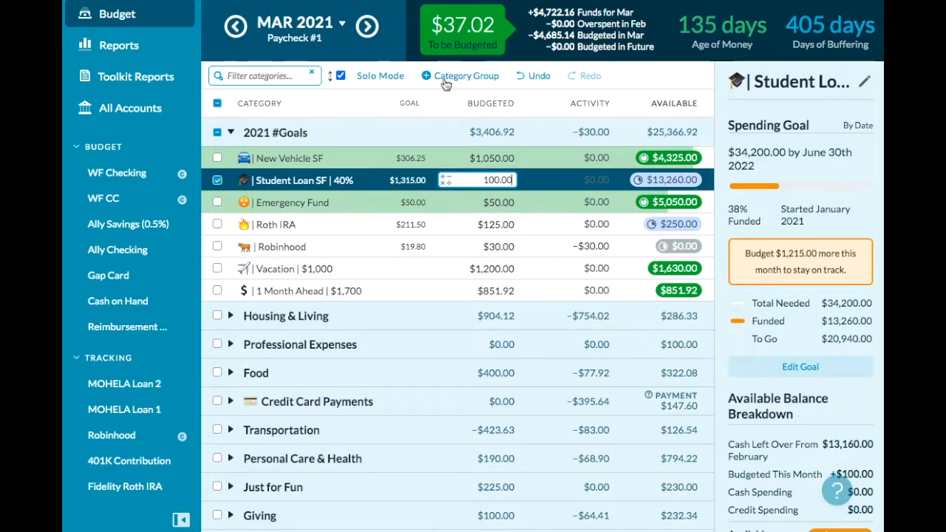
- Assign the remaining $37.02 to be budgeted to the 1 Month Ahead category, then deselect Student Loan SF and collapse 2021 #Goals
{"action": "left_click", "coordinate": [442, 40]}
{"action": "left_click", "coordinate": [424, 150]}
{"action": "left_click", "coordinate": [436, 343]}
{"action": "left_click", "coordinate": [526, 198]}
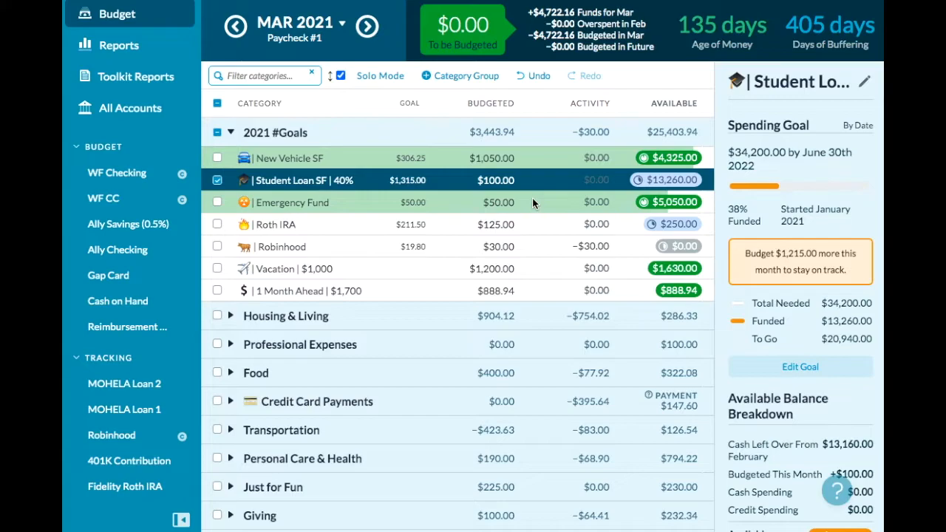
{"action": "left_click", "coordinate": [216, 180]}
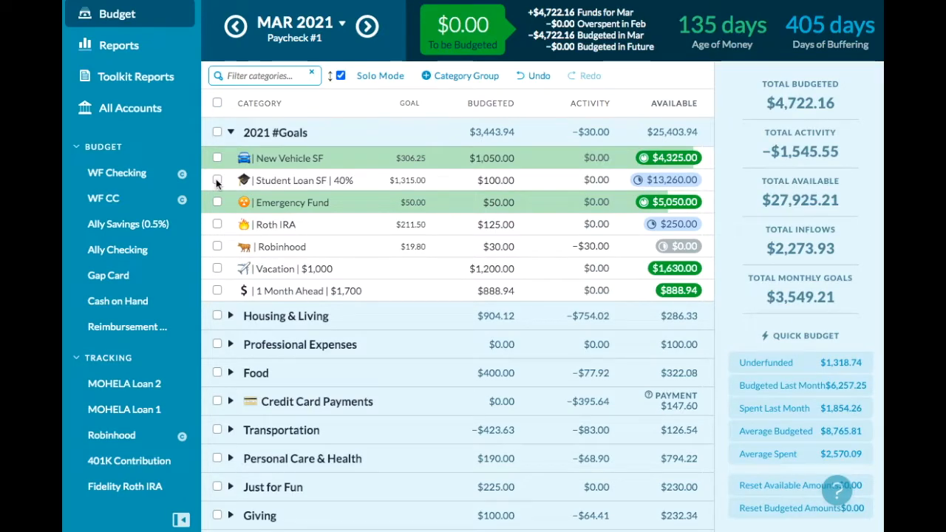
{"action": "left_click", "coordinate": [229, 132]}
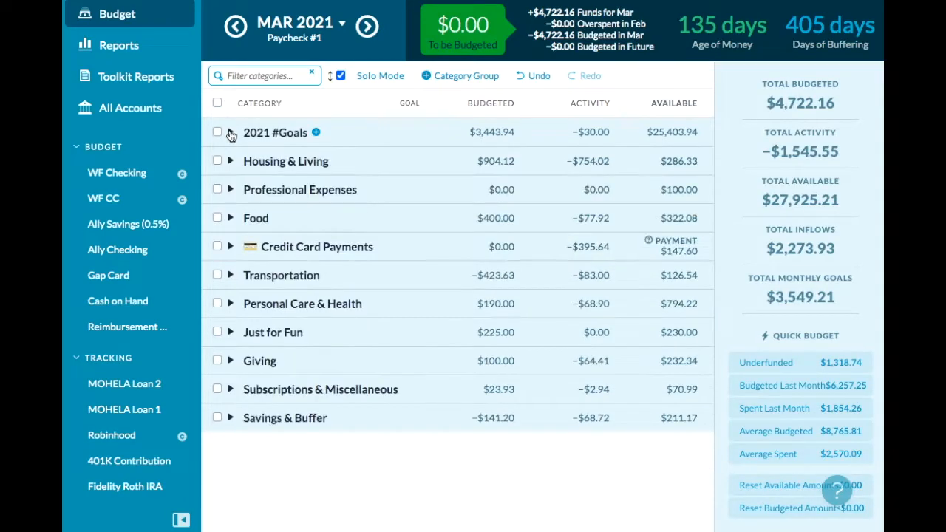